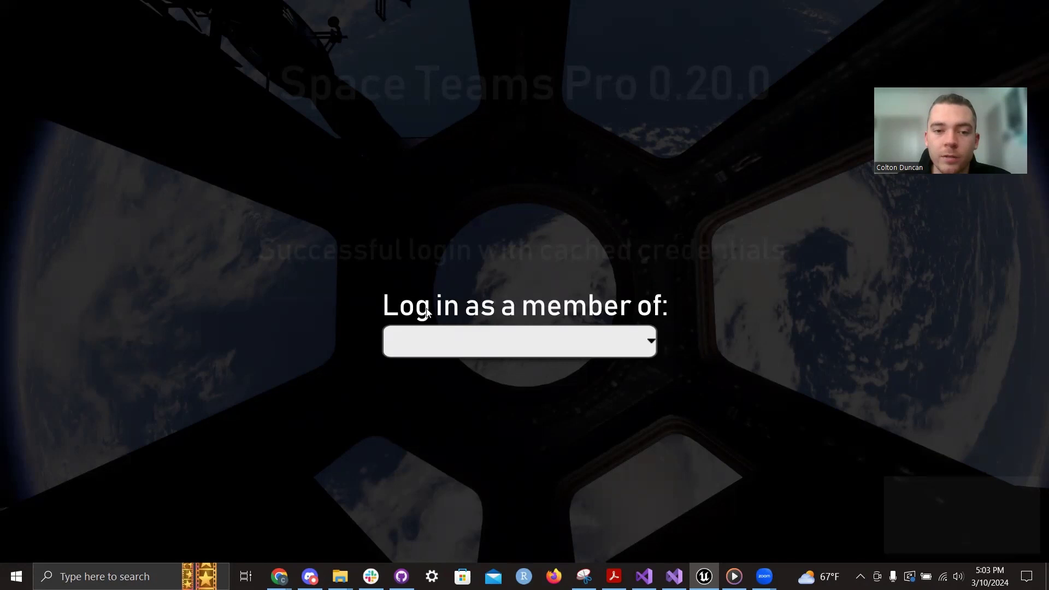
# Step: Log in as a member of the EngineeringDisplays (UNPAID) team
pyautogui.click(644, 340)
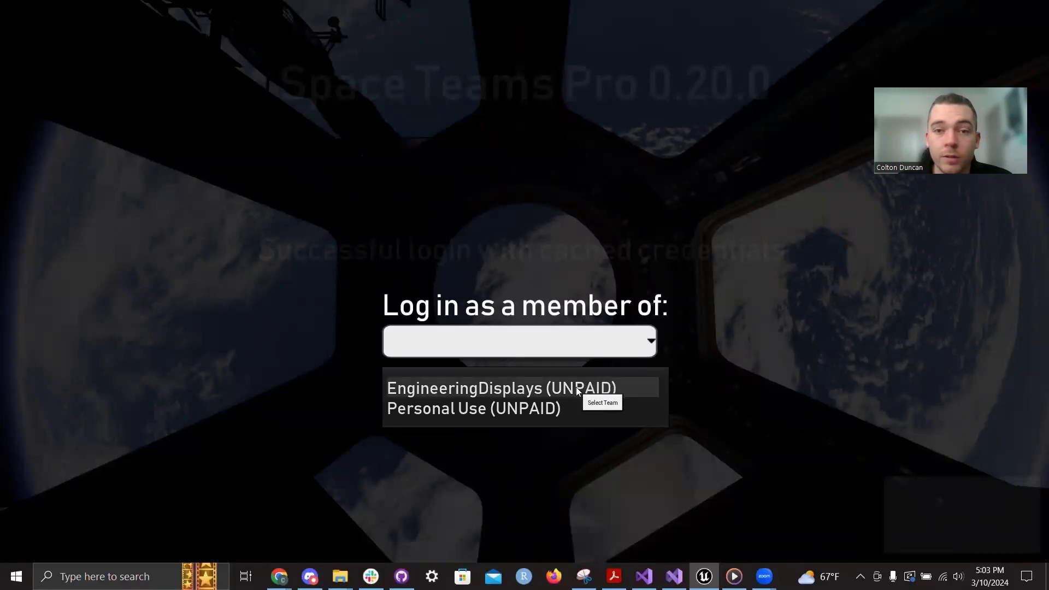
pyautogui.click(517, 389)
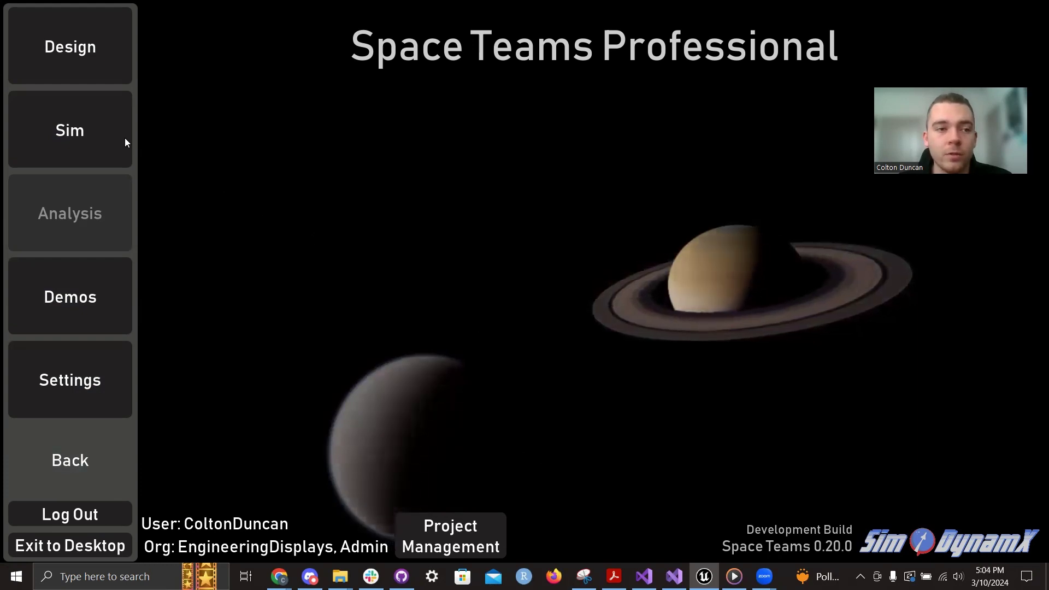
# Step: Browse the single-user sim configs and launch the chosen SC_Demos\SolarSystemExplorer.json
pyautogui.click(92, 131)
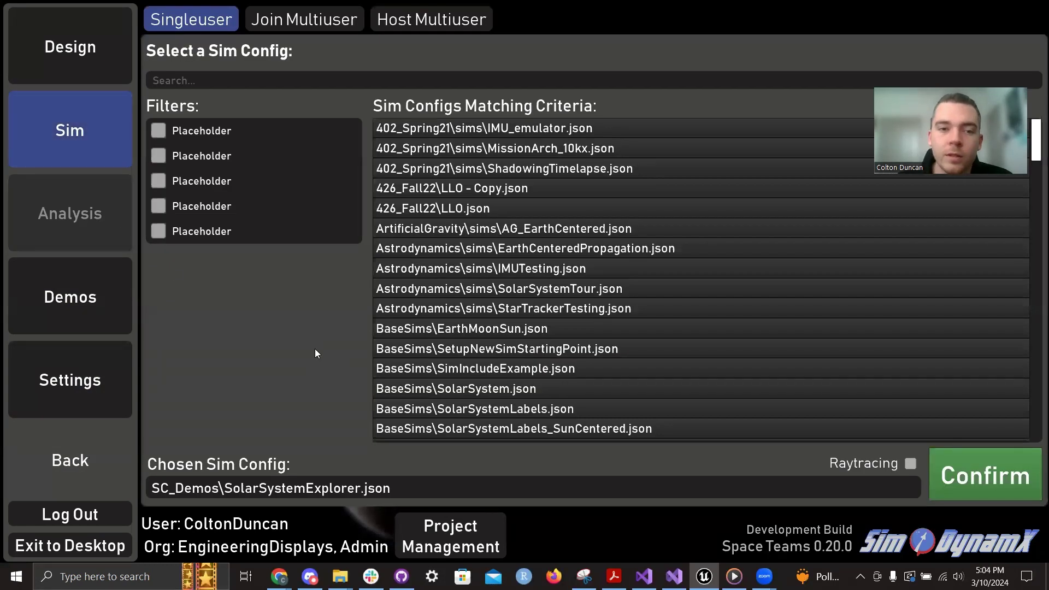
pyautogui.scroll(-5, 637, 308)
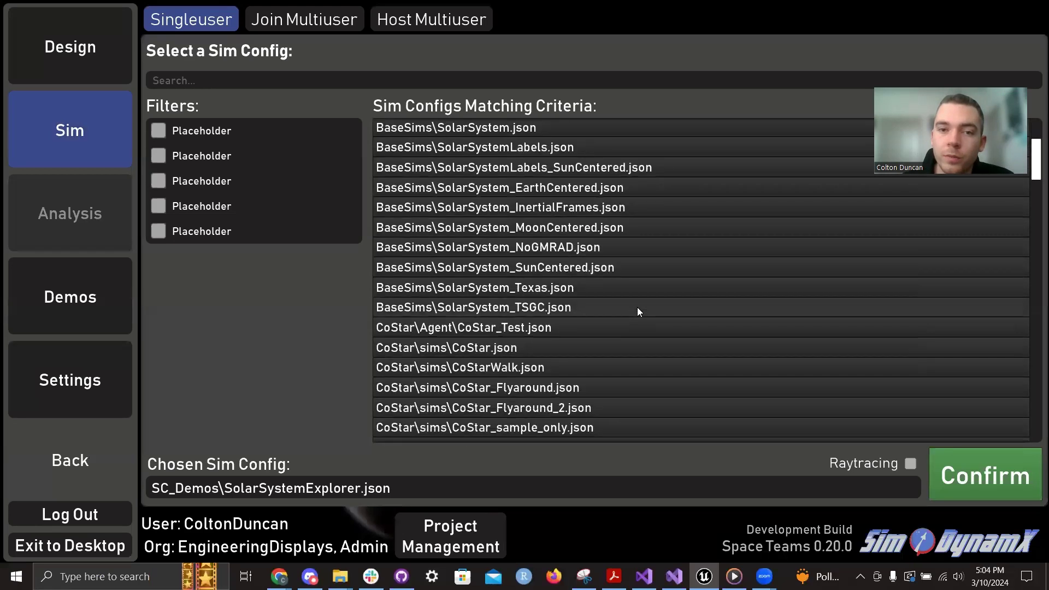
pyautogui.scroll(-12, 637, 307)
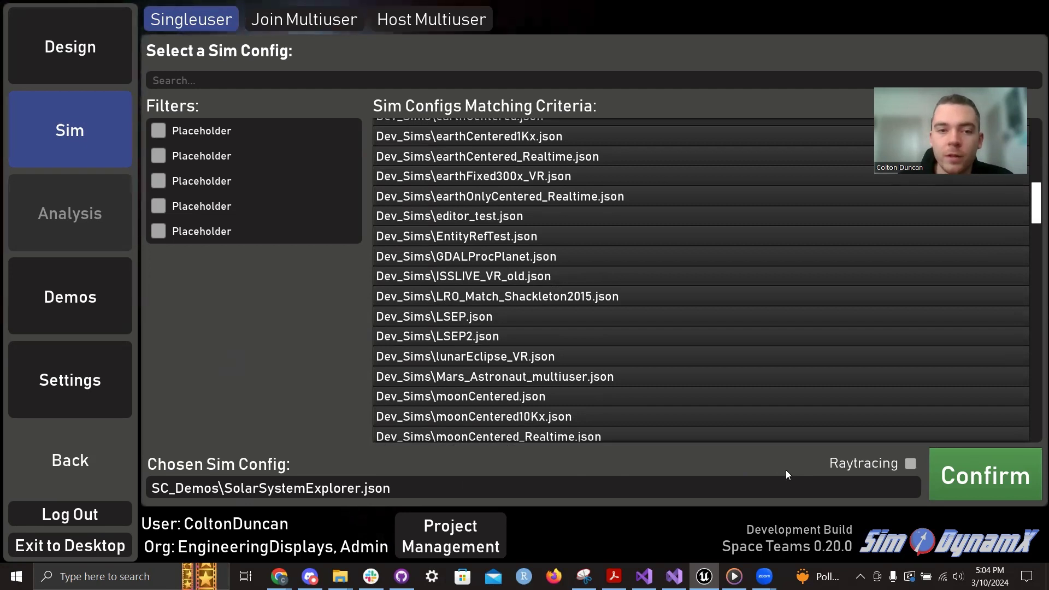
pyautogui.click(993, 476)
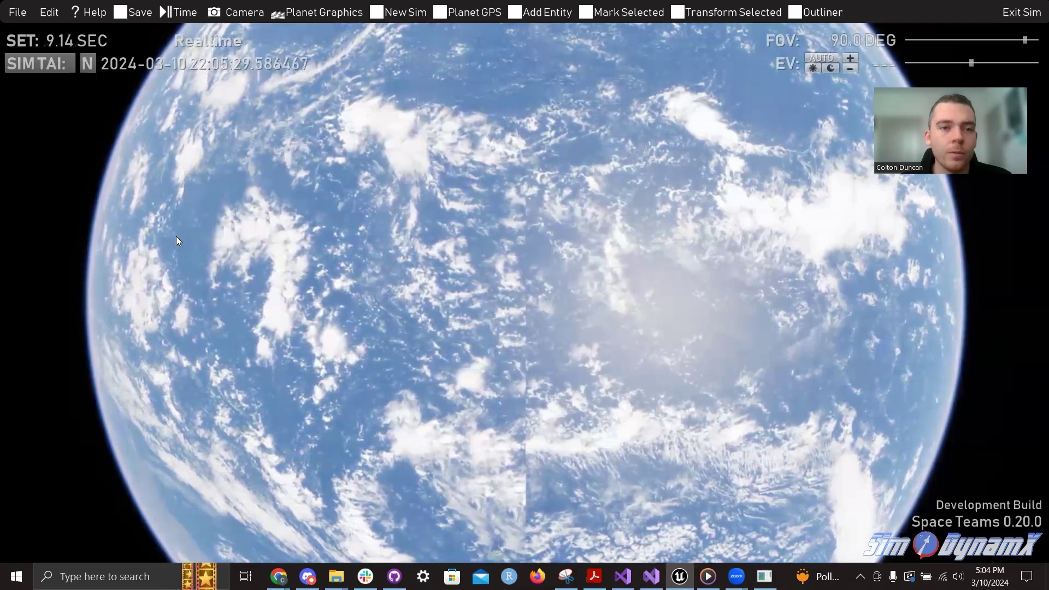
# Step: Rotate the camera so that Earth's upper edge and its name label are in view
pyautogui.click(615, 309)
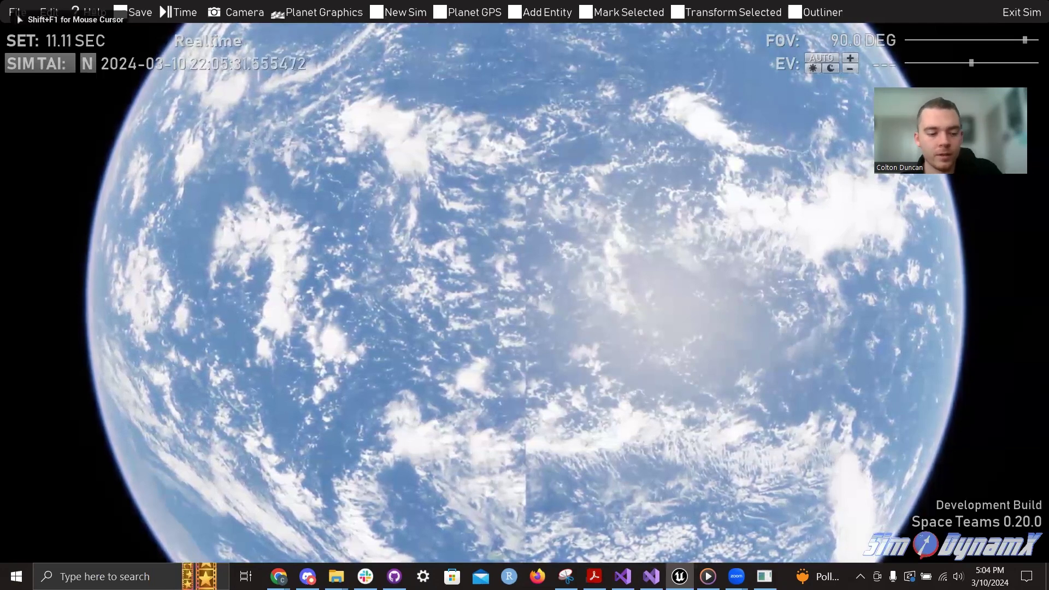
pyautogui.moveTo(615, 310); pyautogui.dragTo(820, 435, button='right')
pyautogui.moveTo(290, 264); pyautogui.dragTo(311, 238, button='right')
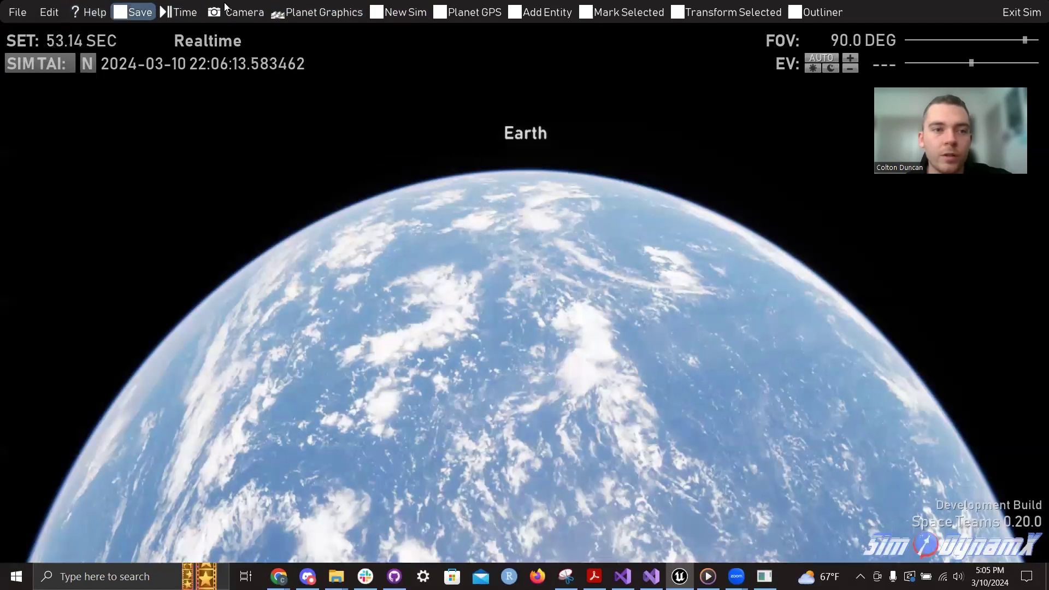
# Step: Look at the Save, New Sim, Planet GPS and Add Entity windows one after another, closing each
pyautogui.click(142, 11)
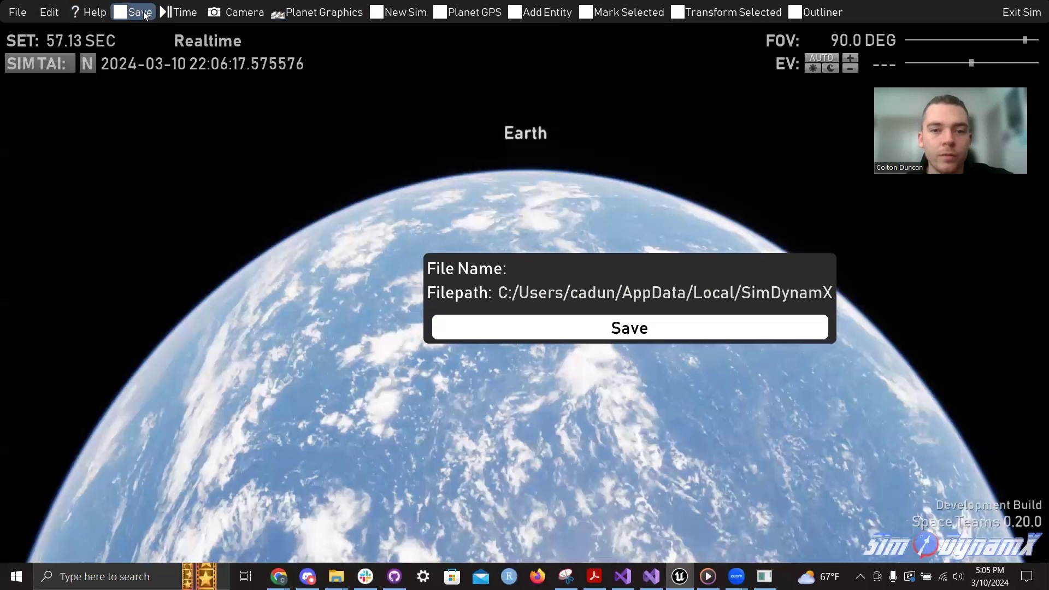
pyautogui.click(142, 11)
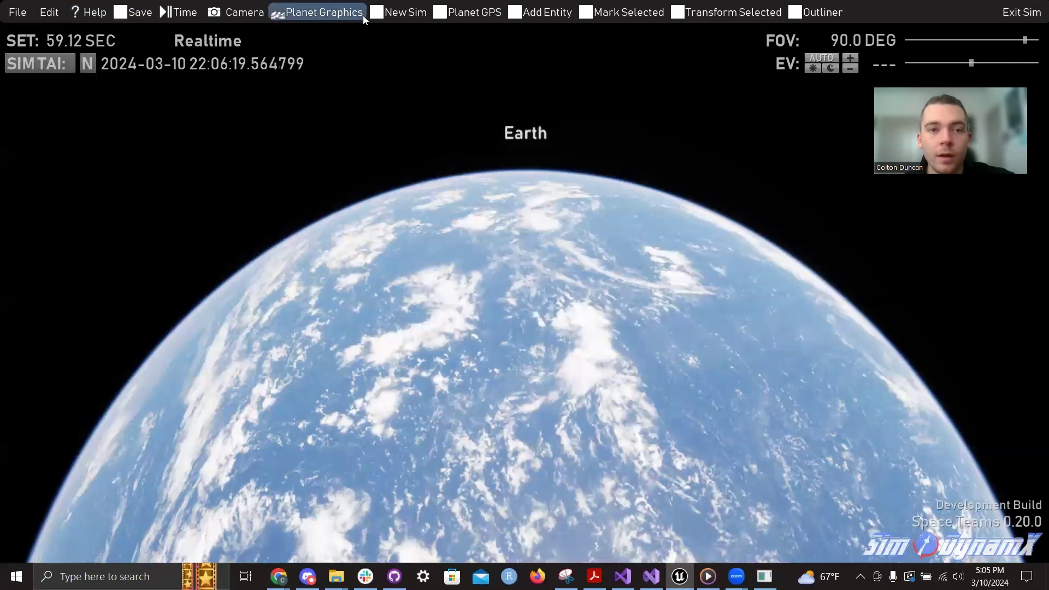
pyautogui.click(408, 13)
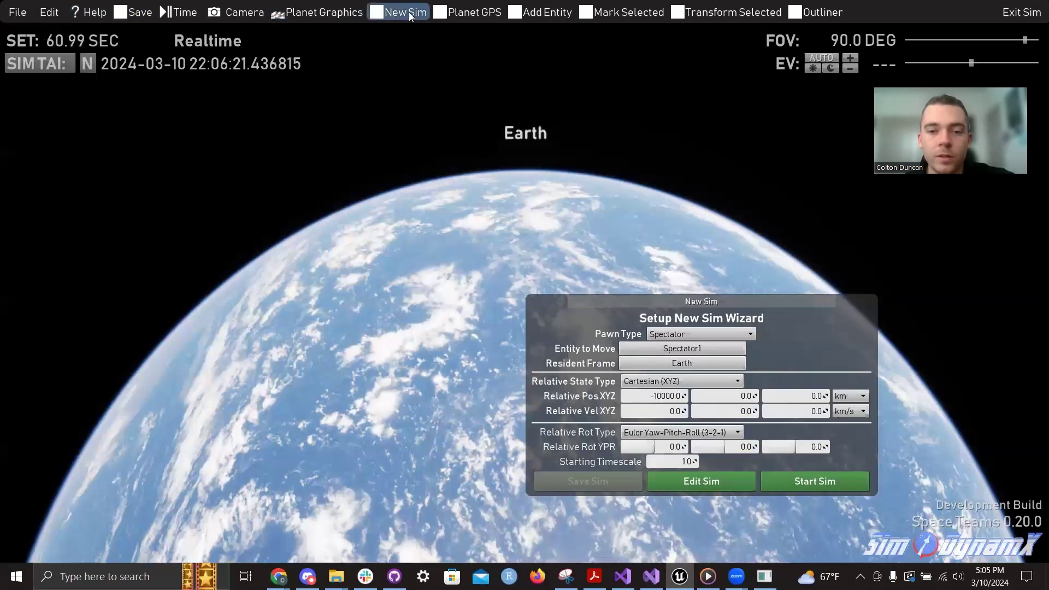
pyautogui.click(409, 13)
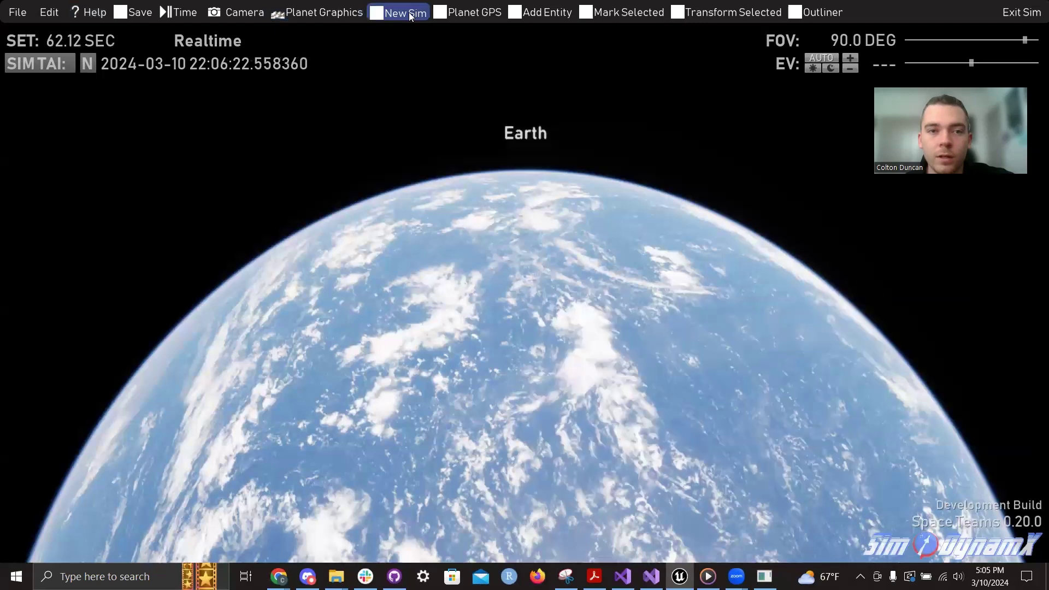
pyautogui.click(464, 13)
pyautogui.click(463, 13)
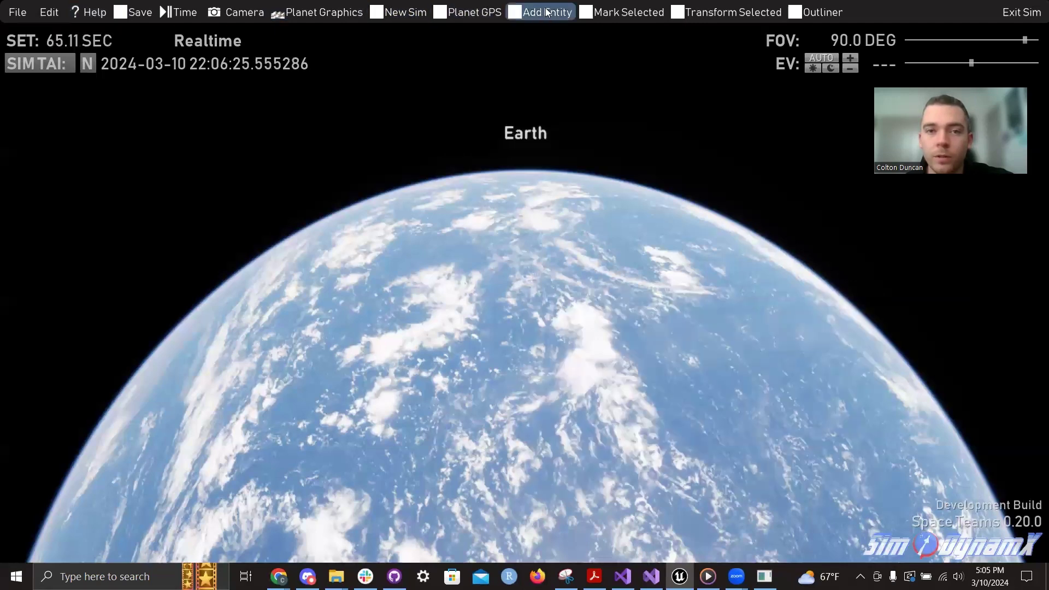
pyautogui.click(547, 12)
pyautogui.click(548, 12)
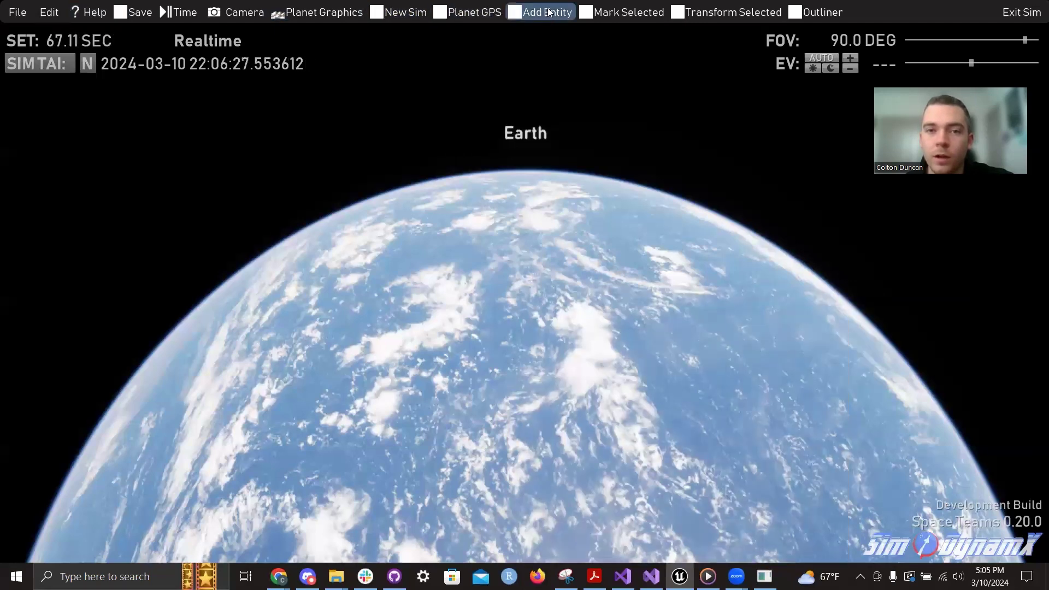
# Step: Show the Add Entity and Planet GPS windows and move them apart to opposite sides of Earth's label
pyautogui.click(549, 12)
pyautogui.click(499, 9)
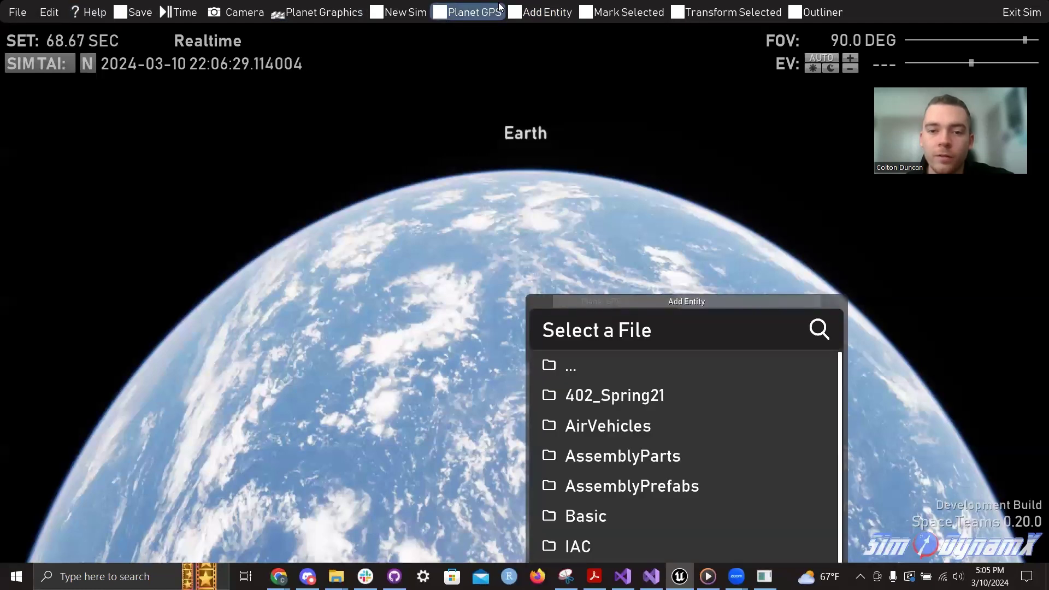
pyautogui.moveTo(703, 299); pyautogui.dragTo(277, 133)
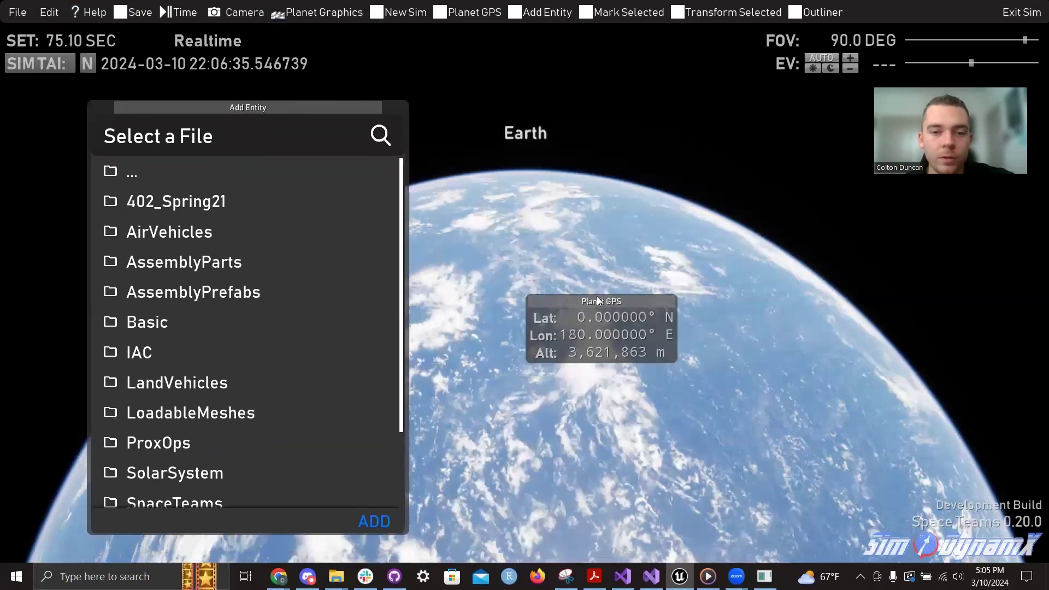
pyautogui.moveTo(616, 299); pyautogui.dragTo(743, 166)
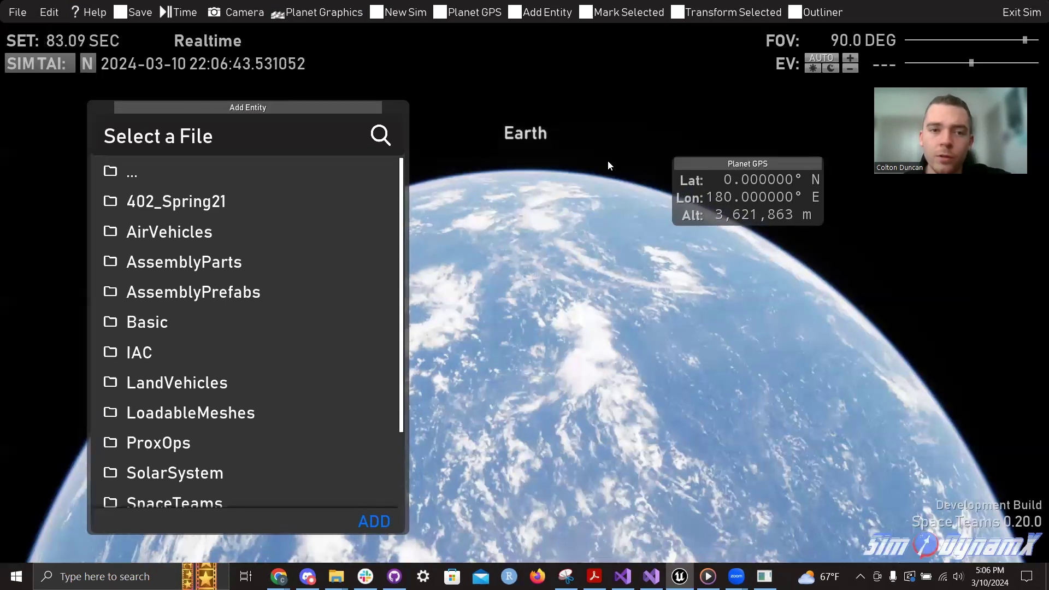
# Step: Toggle Add Entity, look at the Mark Selected and Transform Selected windows, and close all open tool windows
pyautogui.click(534, 15)
pyautogui.click(534, 15)
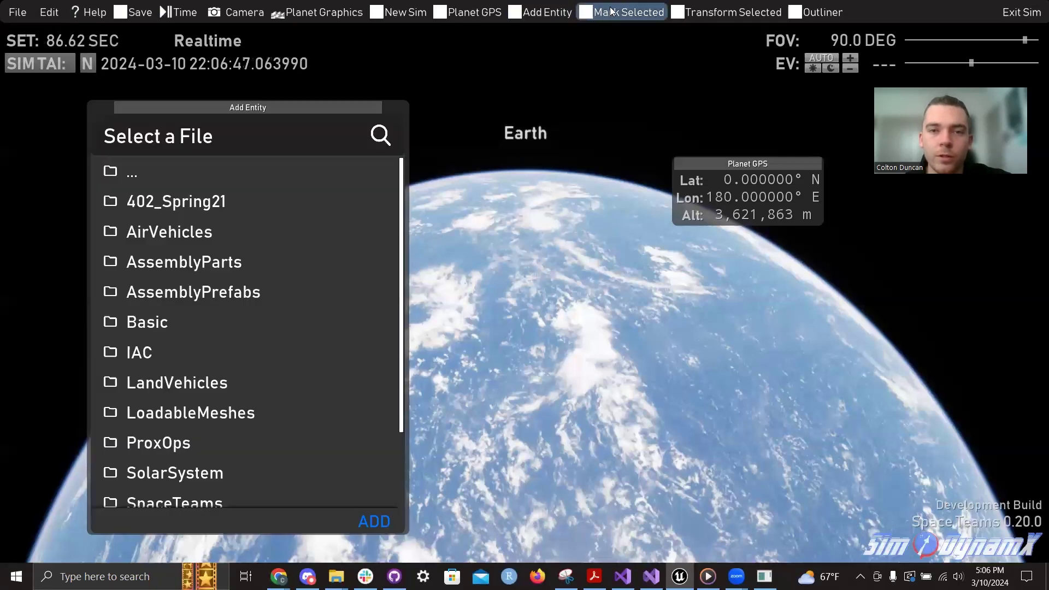
pyautogui.click(526, 14)
pyautogui.click(526, 14)
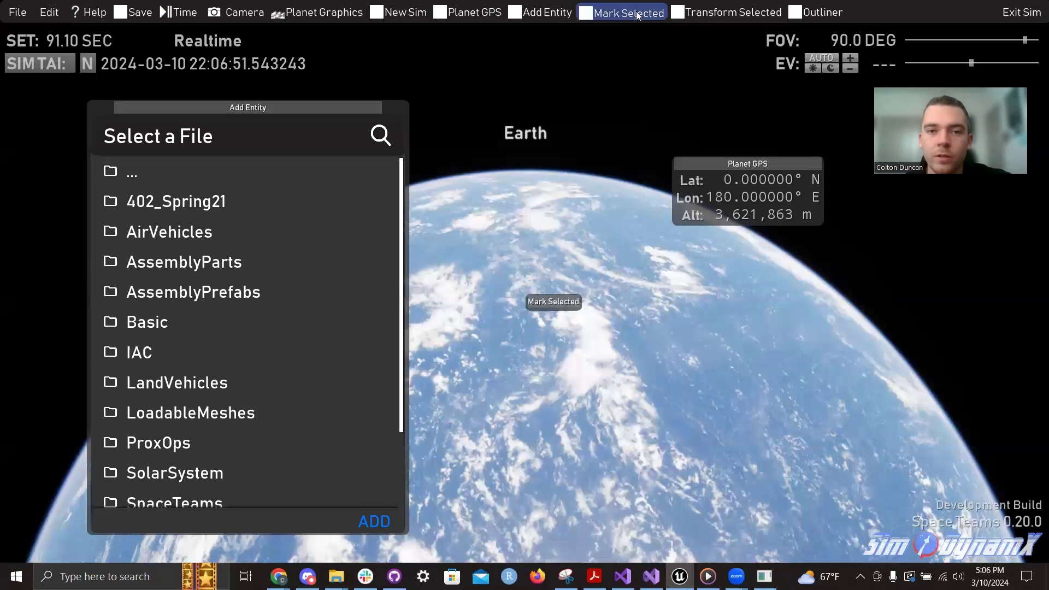
pyautogui.click(710, 12)
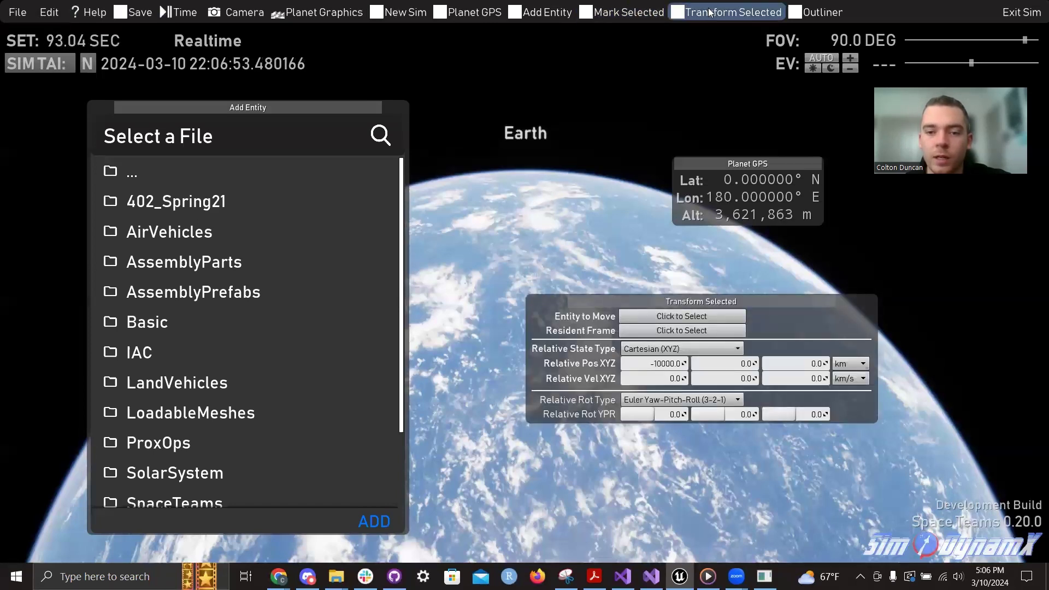
pyautogui.click(709, 12)
pyautogui.click(553, 12)
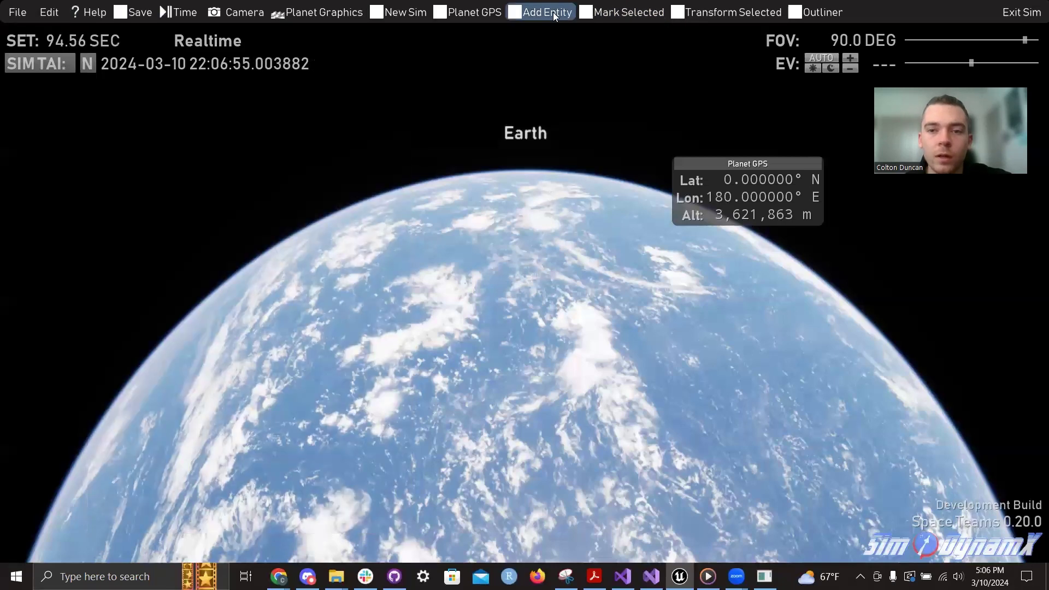
pyautogui.click(464, 15)
# Step: Tilt the camera so Earth sits lower in the view and raise the camera speed to 3.40 km/s
pyautogui.click(522, 241)
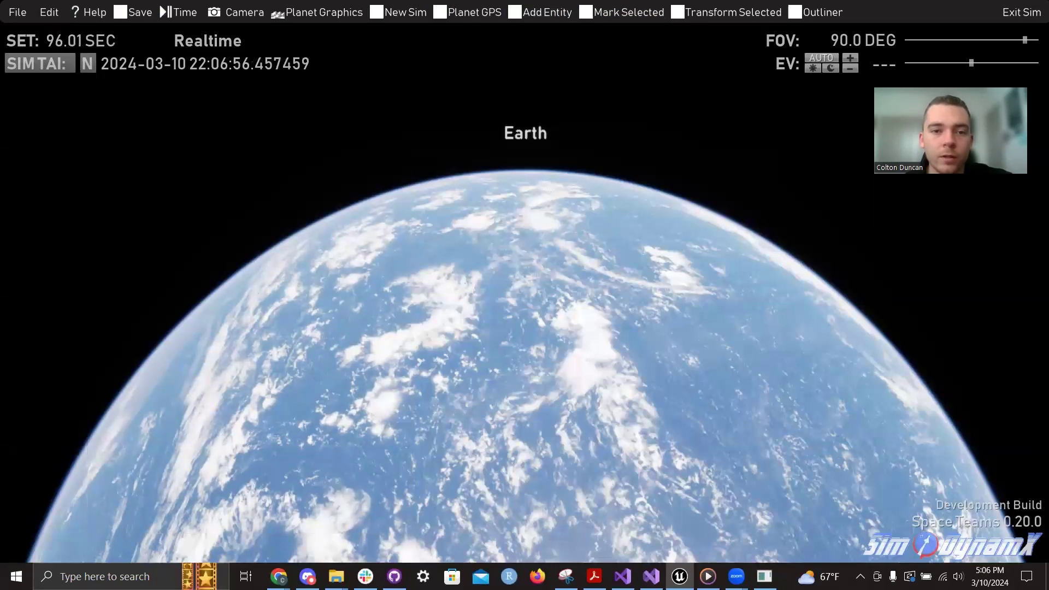
pyautogui.hotkey('shift', 'F1')
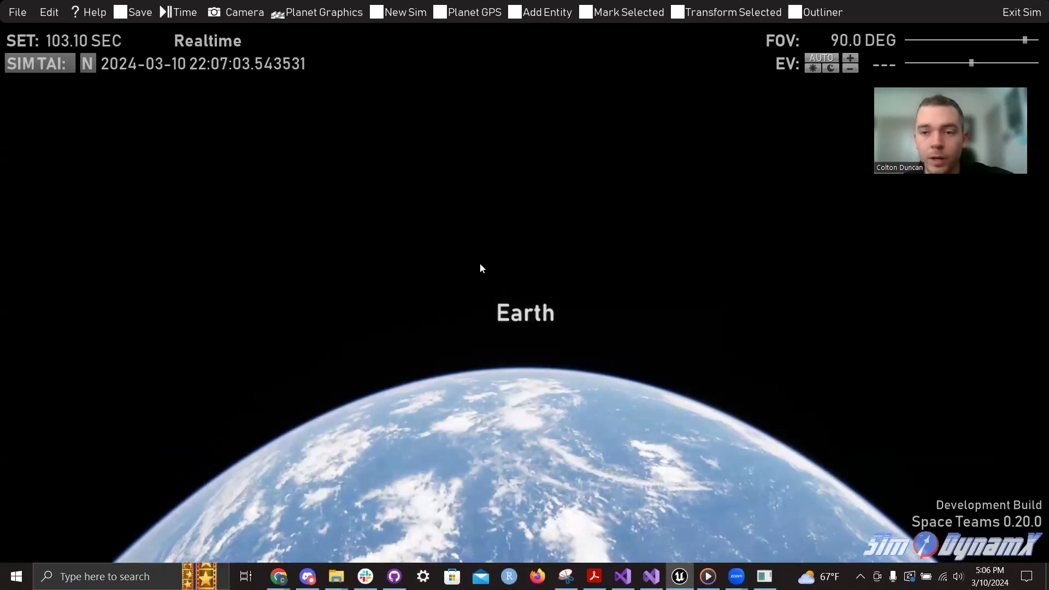
pyautogui.scroll(3, 480, 263)
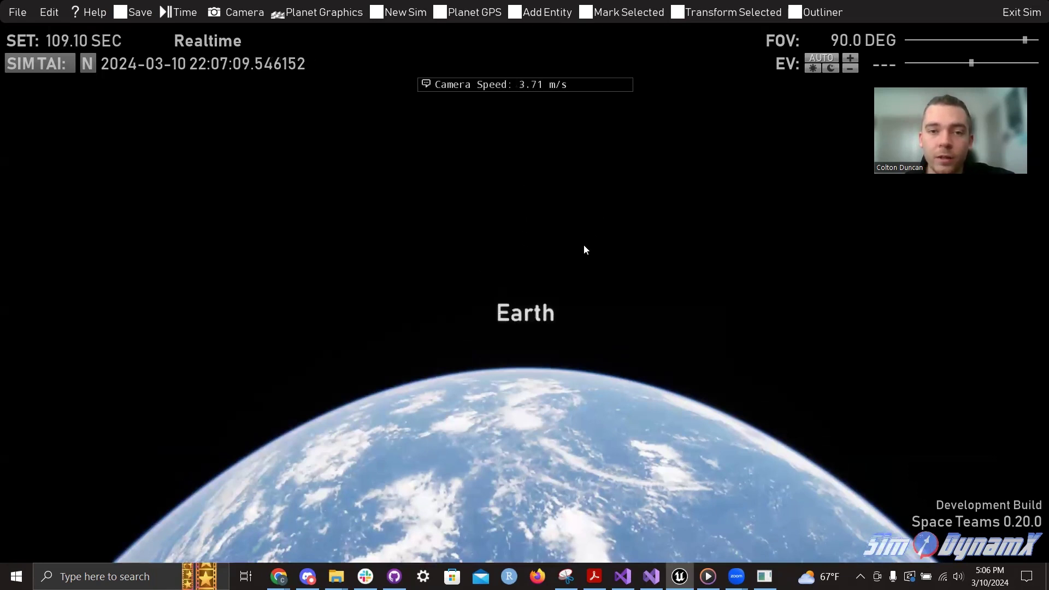
pyautogui.scroll(3, 584, 250)
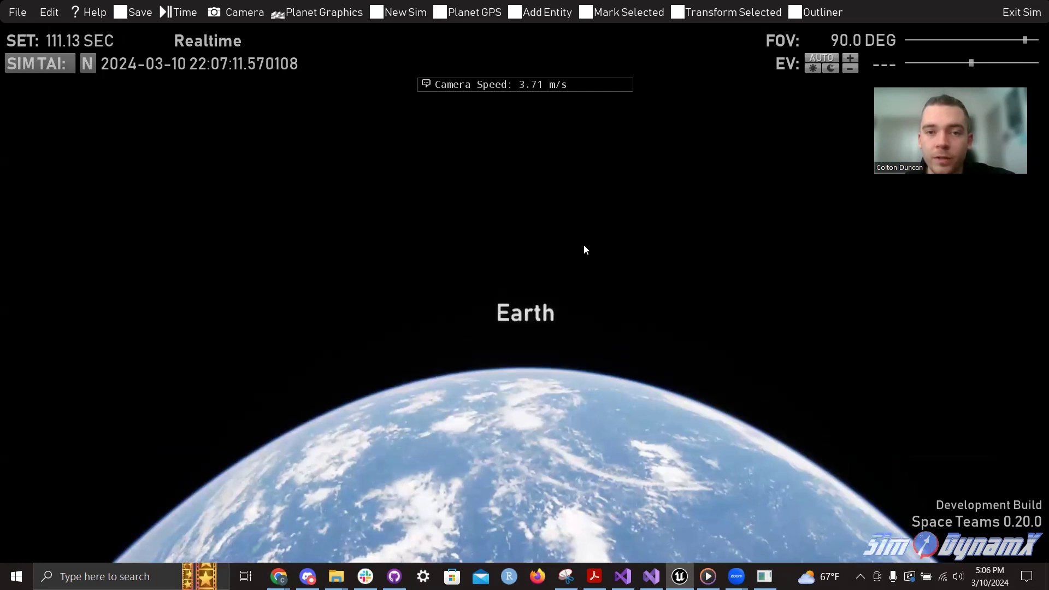
pyautogui.scroll(1, 585, 250)
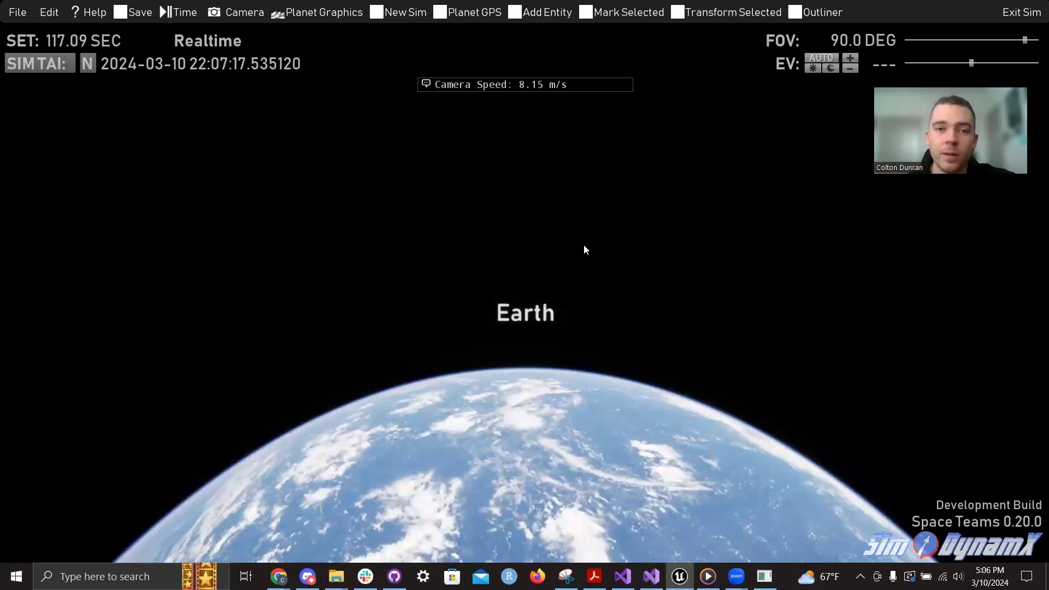
pyautogui.scroll(-1, 583, 250)
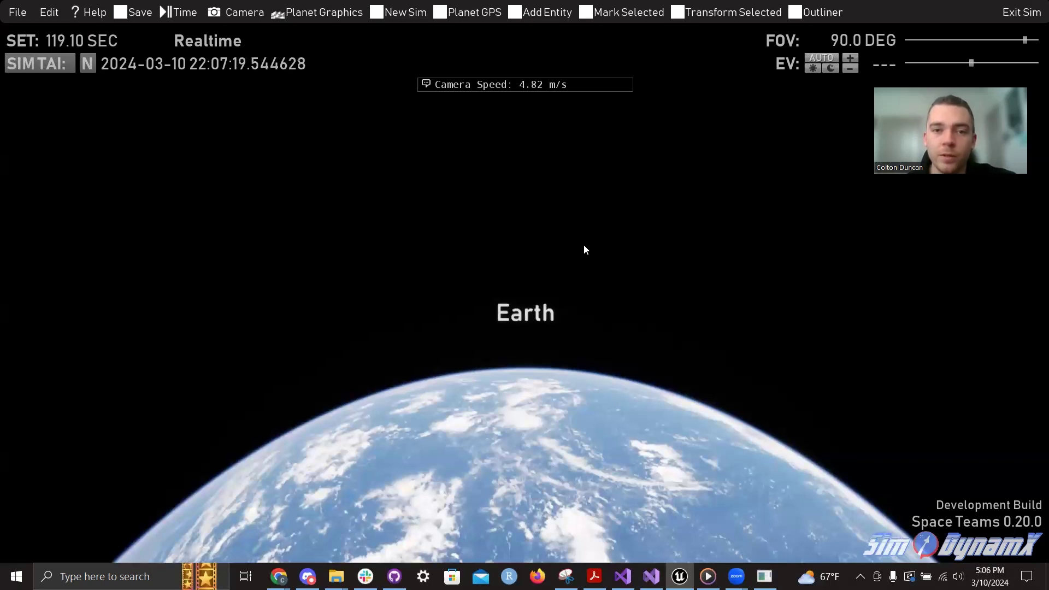
pyautogui.scroll(-10, 584, 249)
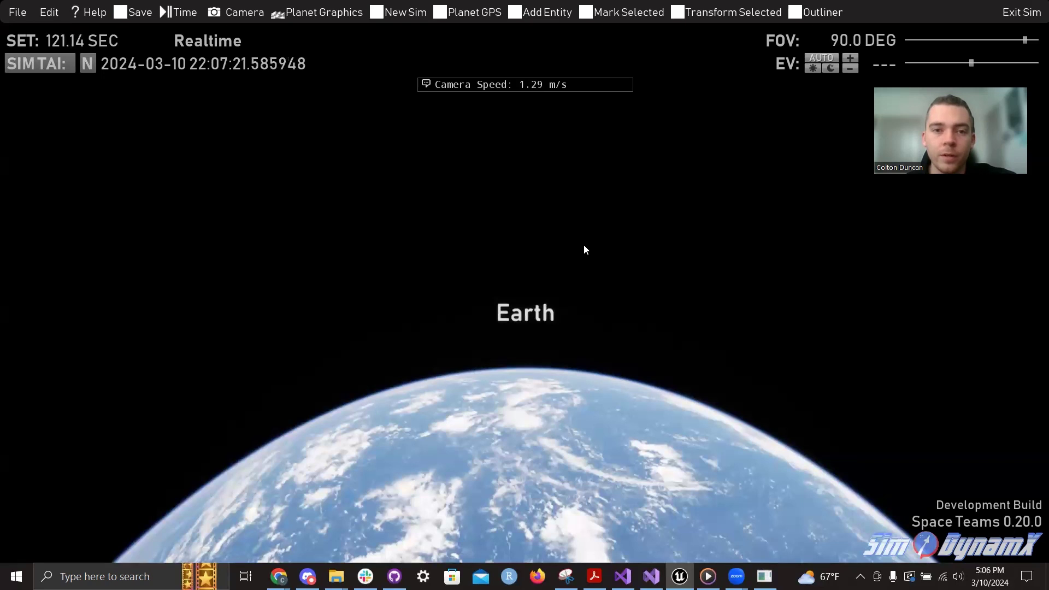
pyautogui.scroll(19, 583, 250)
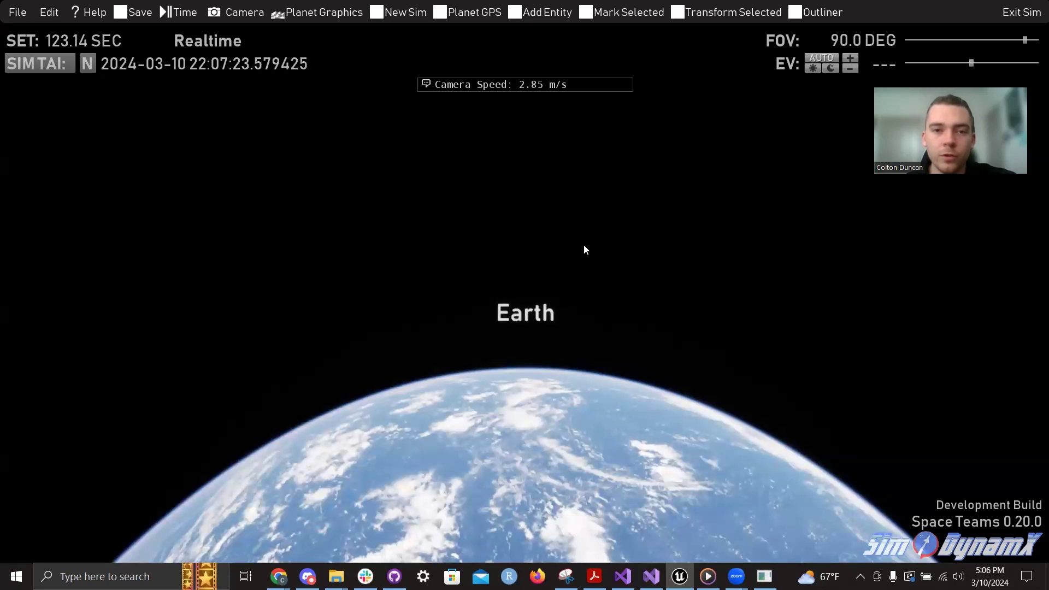
pyautogui.scroll(18, 584, 249)
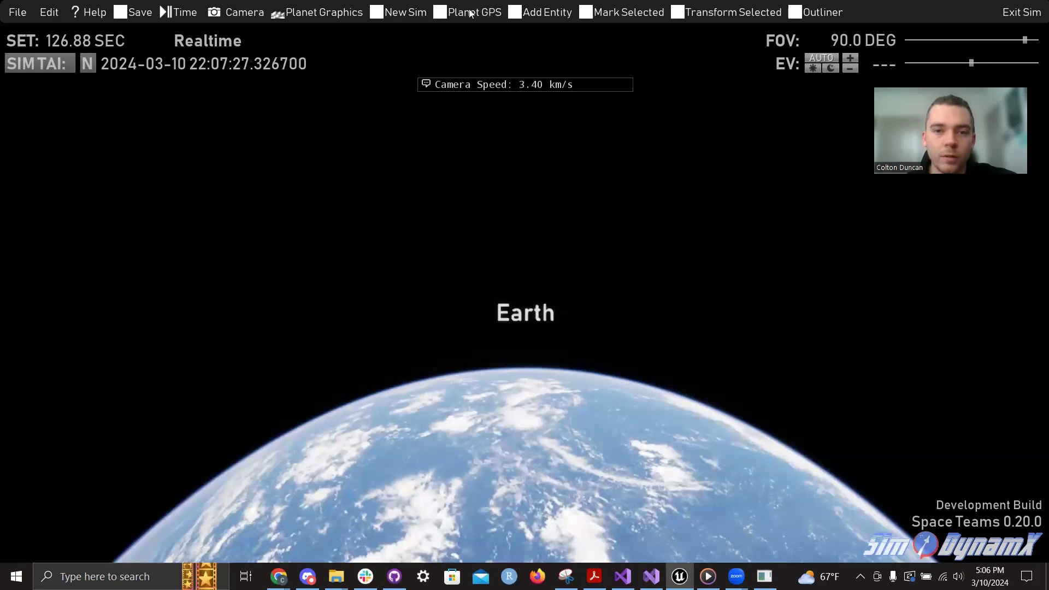
# Step: Show the Planet GPS window beside Earth and fly toward the planet at a camera speed of 497 km/s
pyautogui.moveTo(763, 169); pyautogui.dragTo(848, 227)
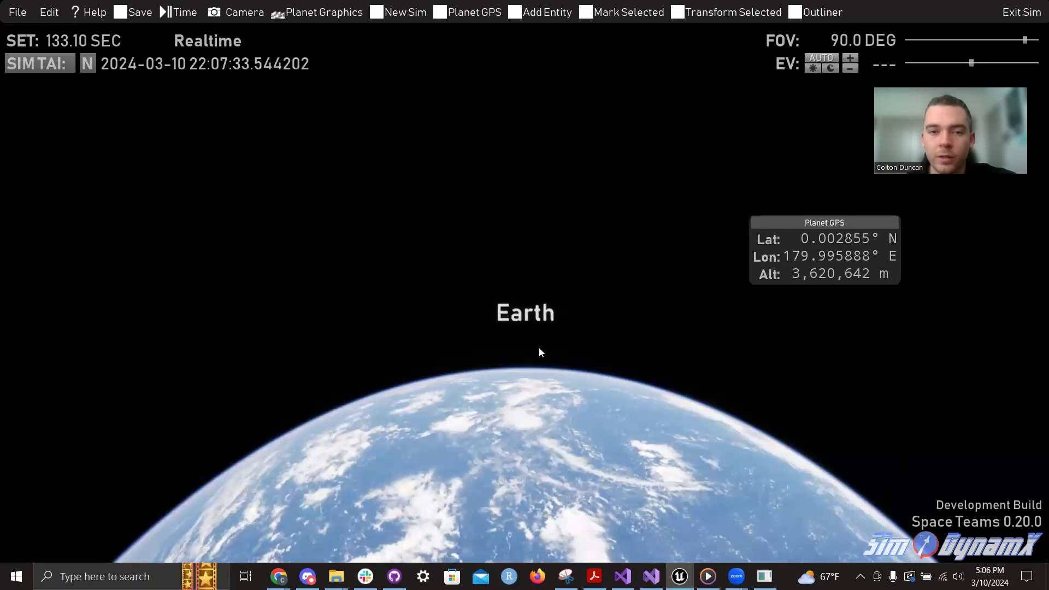
pyautogui.scroll(3, 539, 347)
pyautogui.scroll(6, 539, 347)
pyautogui.press('w')
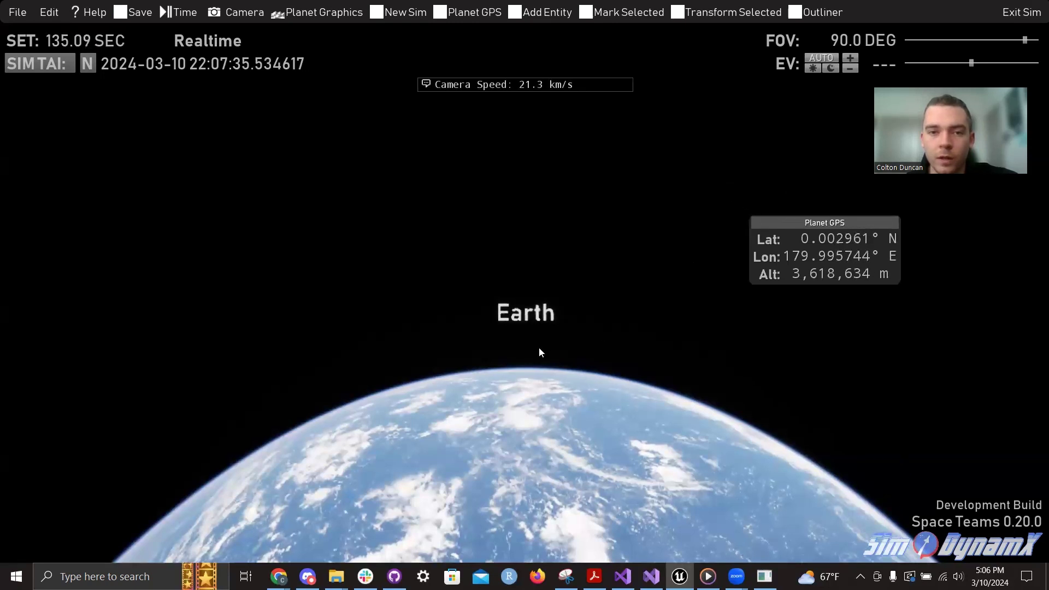
pyautogui.scroll(6, 539, 352)
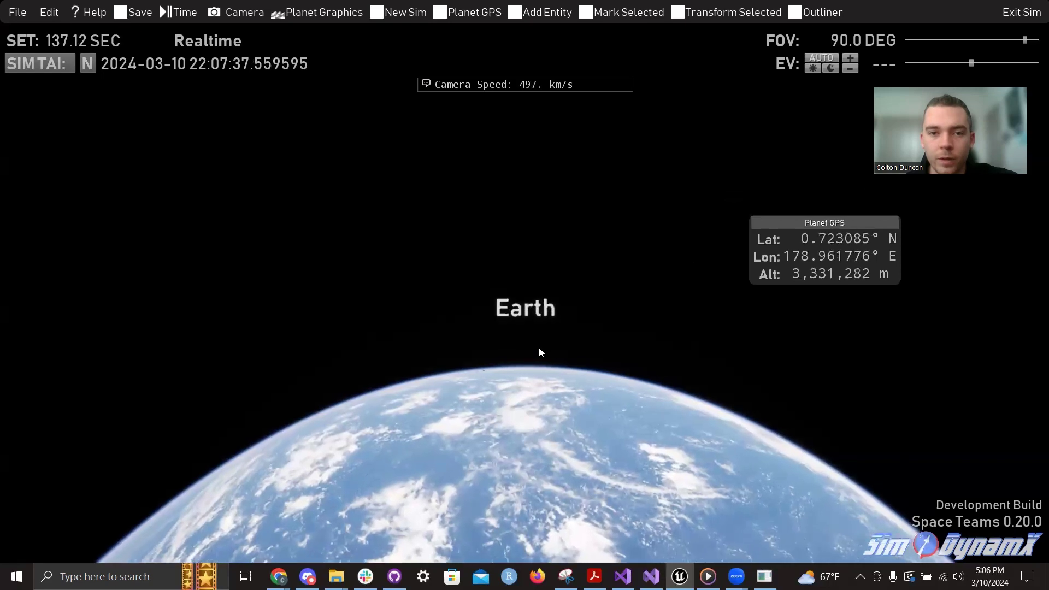
pyautogui.click(599, 331)
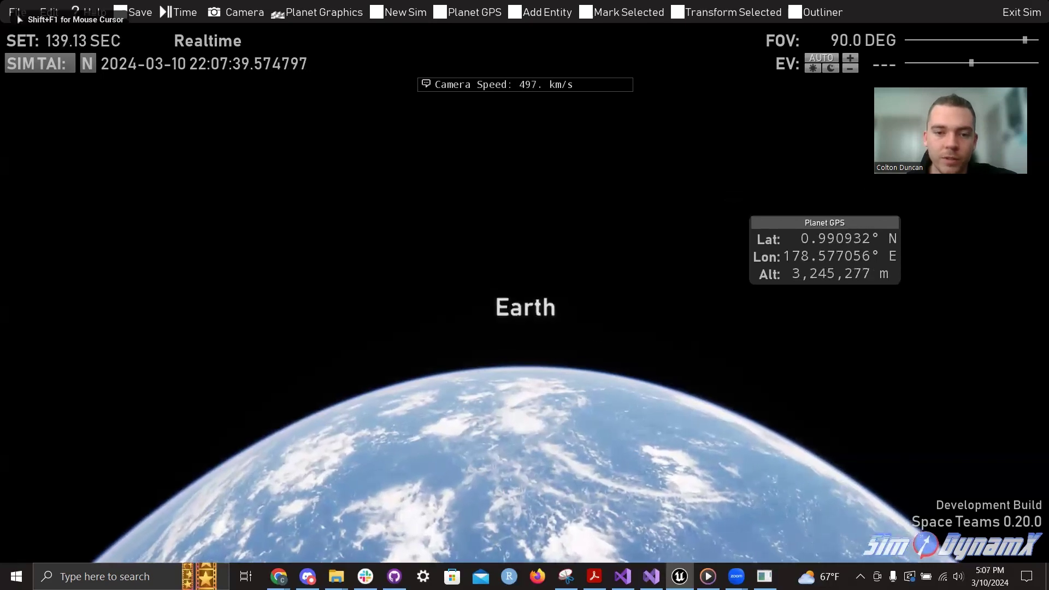
pyautogui.press('w')
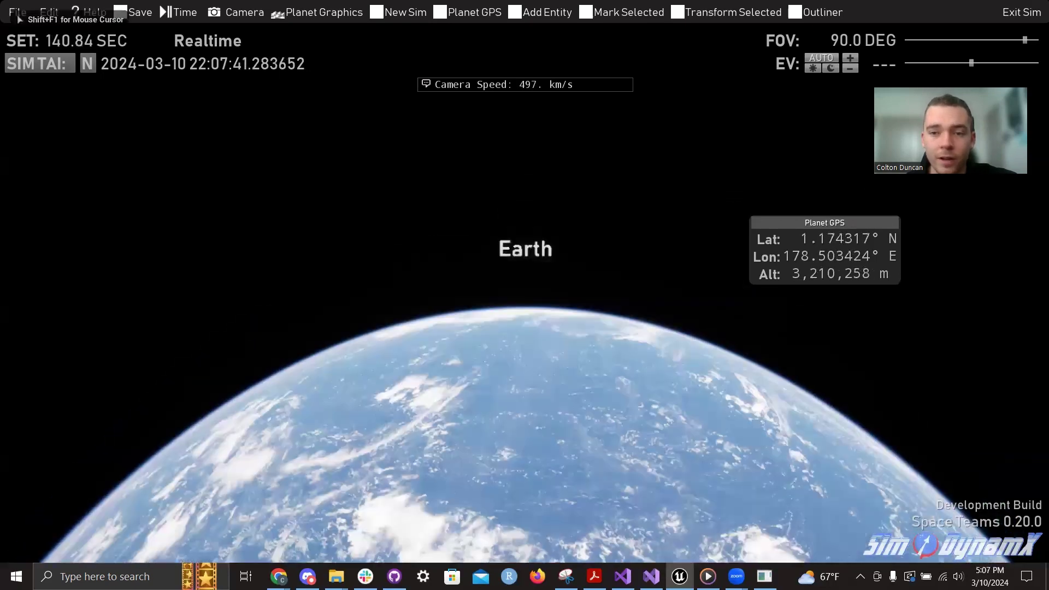
# Step: Fly the camera down over Earth's ocean to an altitude below 1,000 km, keeping the horizon and Earth's label in view
pyautogui.press('w')
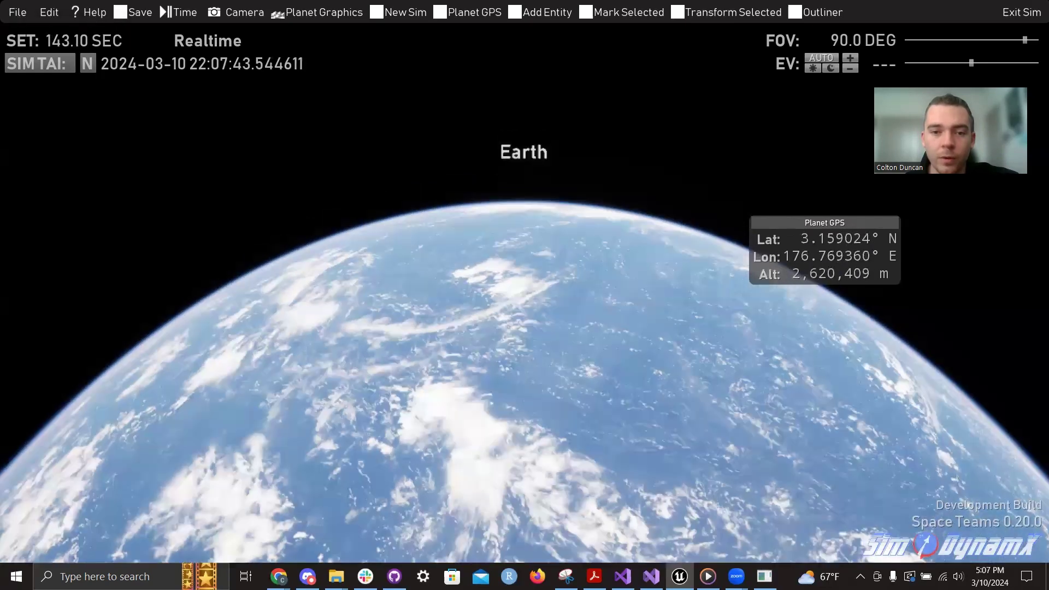
pyautogui.press('w')
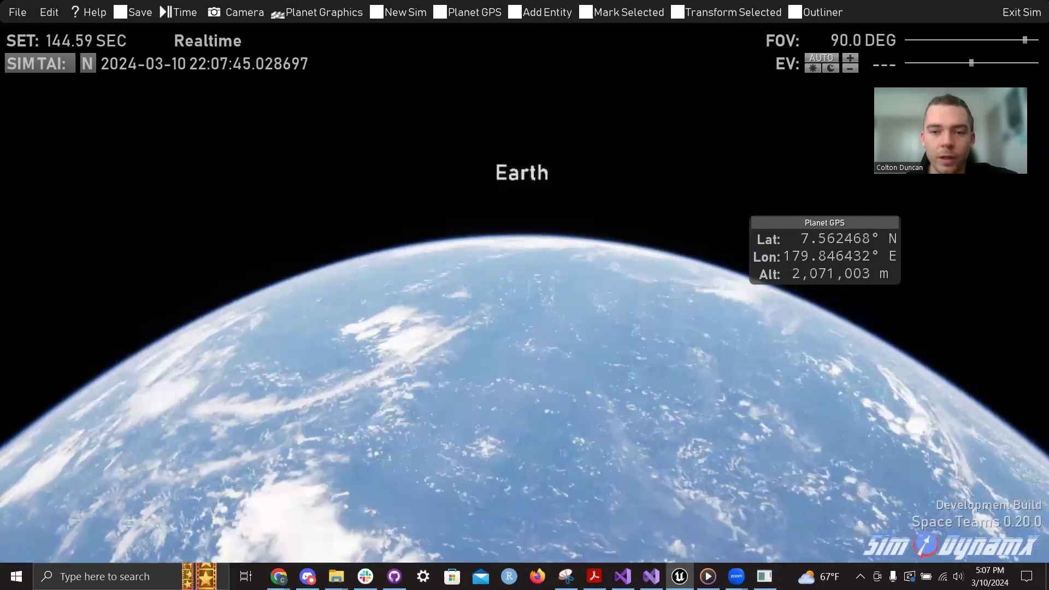
pyautogui.press('w')
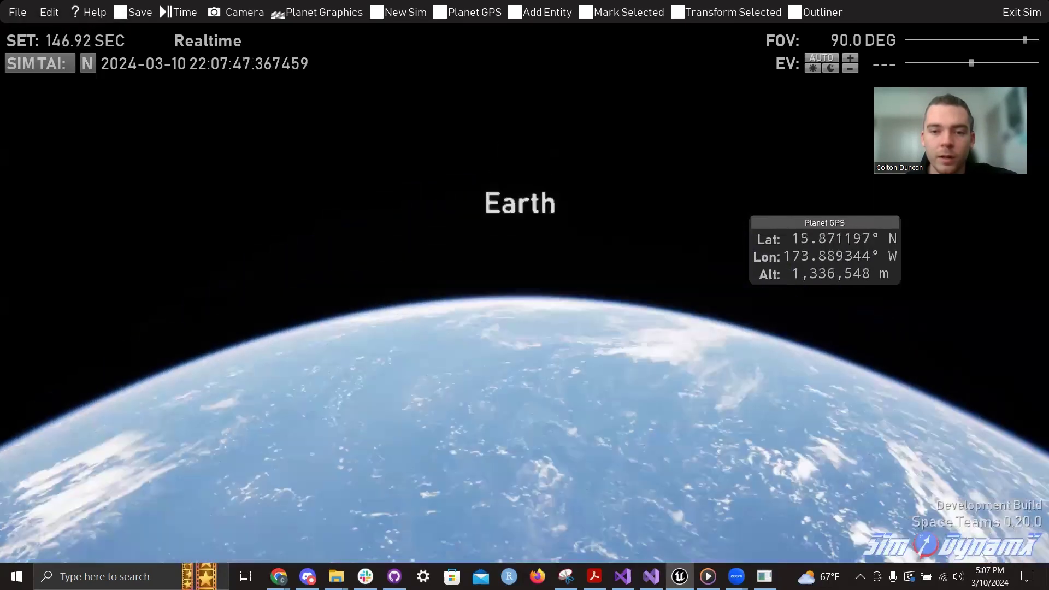
pyautogui.press('w')
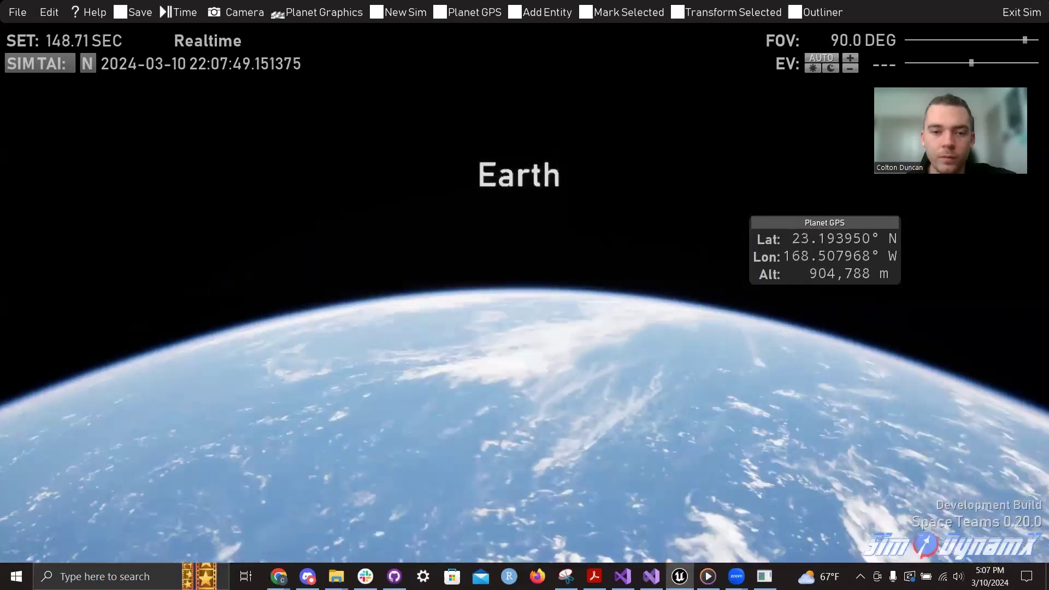
pyautogui.press('w')
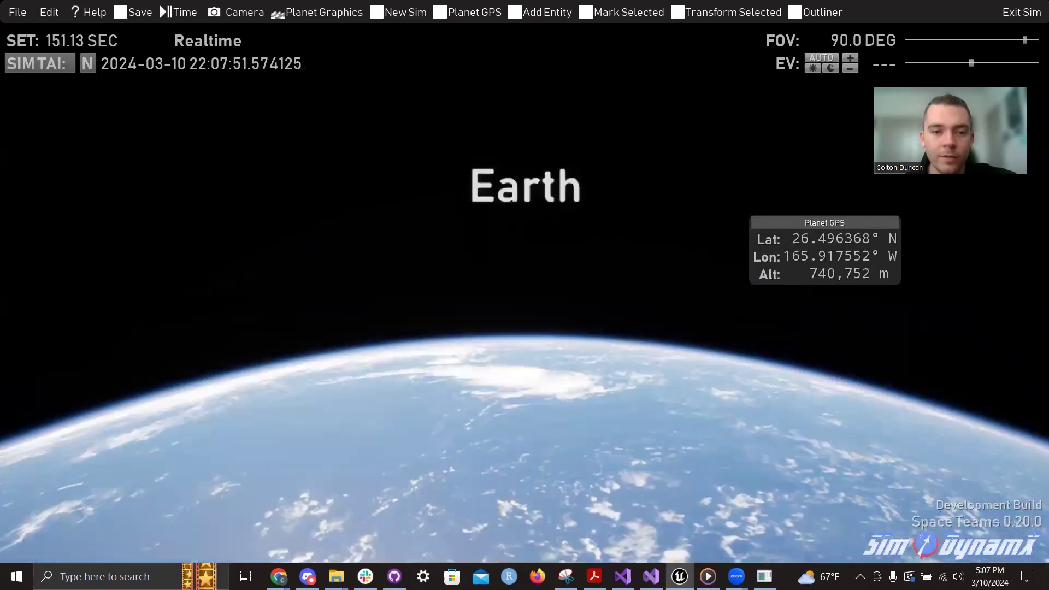
pyautogui.press('w')
pyautogui.scroll(2, 598, 335)
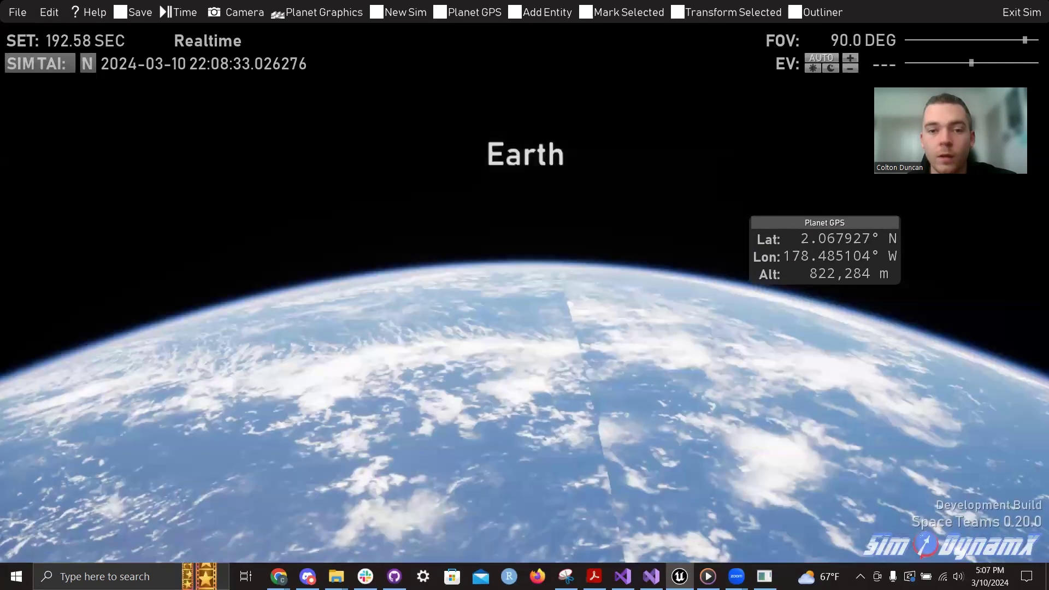
# Step: Turn the camera away from Earth to face the Sun and fly toward it, raising the camera speed to 0.53 c
pyautogui.click(599, 331)
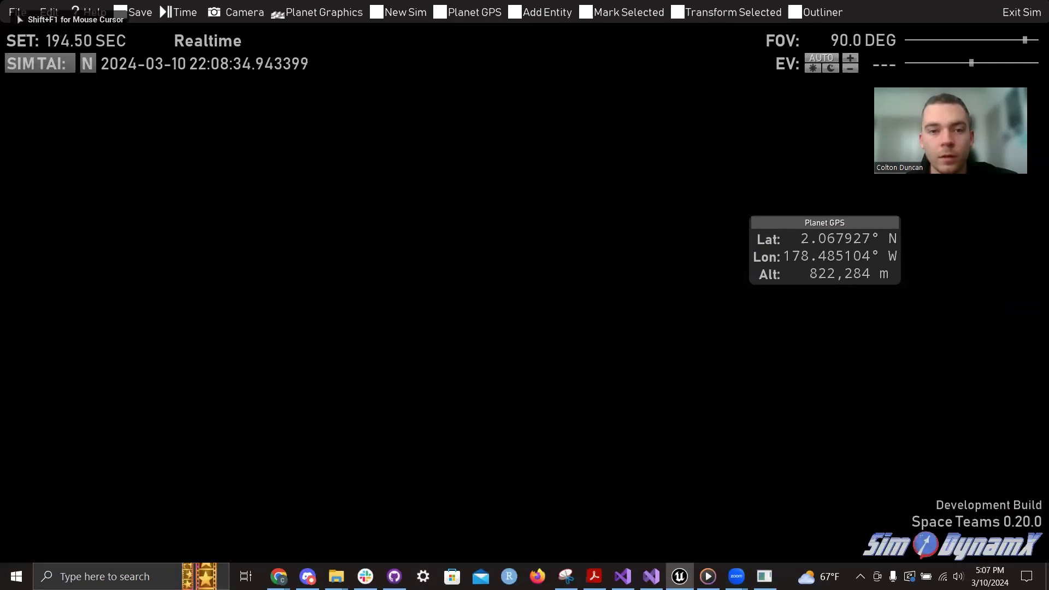
pyautogui.moveTo(599, 331); pyautogui.dragTo(576, 327, button='right')
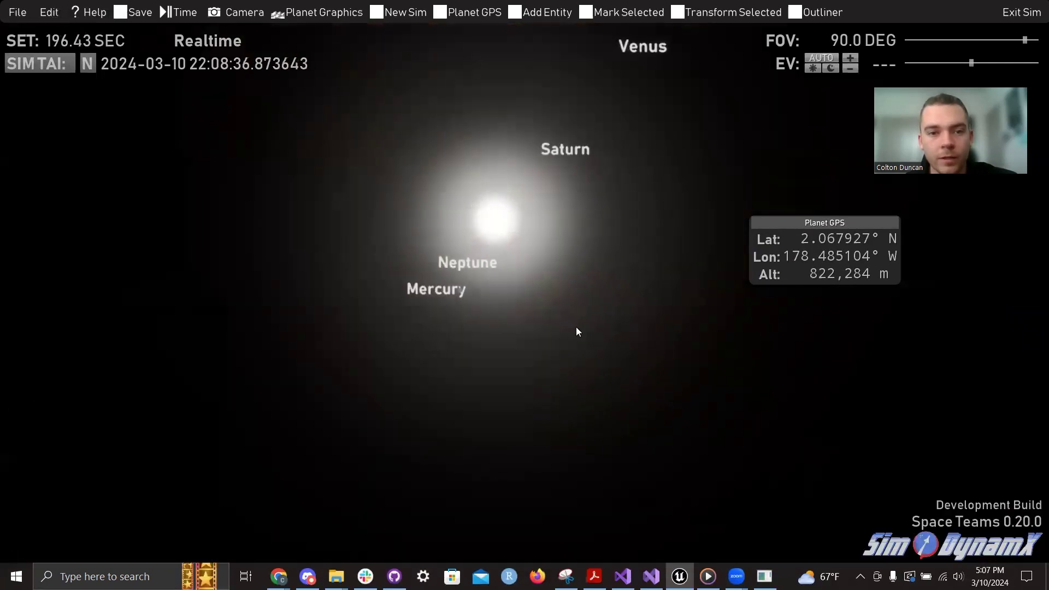
pyautogui.press('w')
pyautogui.scroll(12, 551, 317)
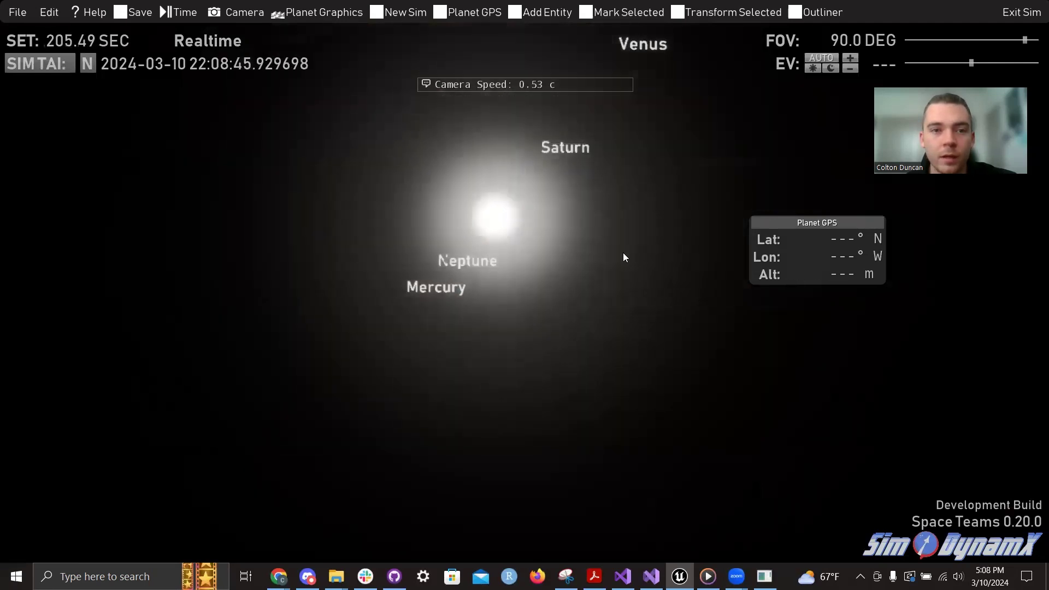
# Step: Continue toward the Sun with it near the middle of the view, raising the camera speed past light speed to at least 20.9 c
pyautogui.moveTo(546, 143); pyautogui.dragTo(553, 131, button='right')
pyautogui.moveTo(605, 212); pyautogui.dragTo(602, 215, button='right')
pyautogui.press('w')
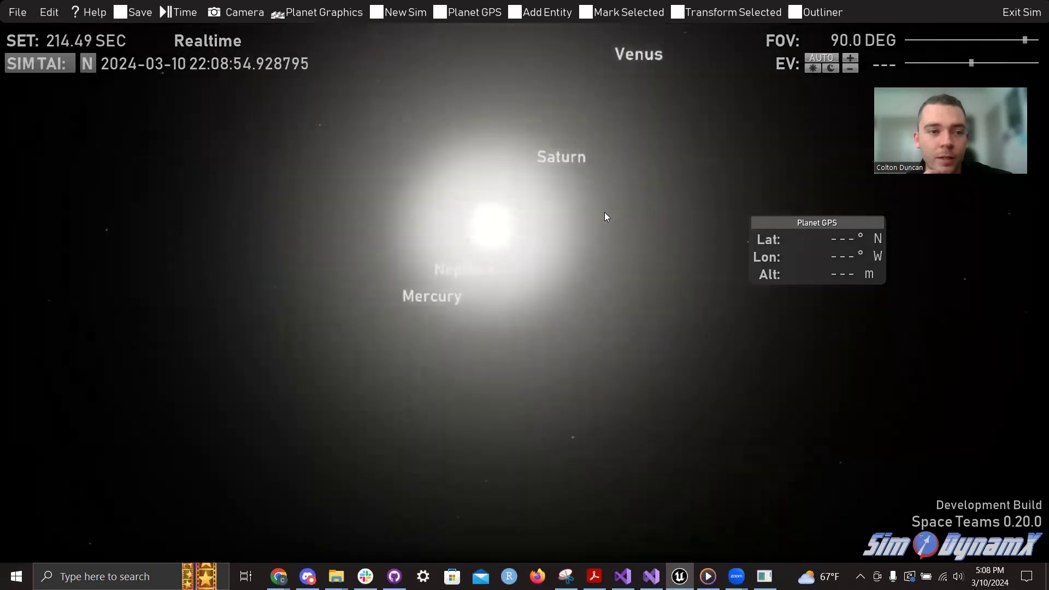
pyautogui.scroll(-1, 604, 217)
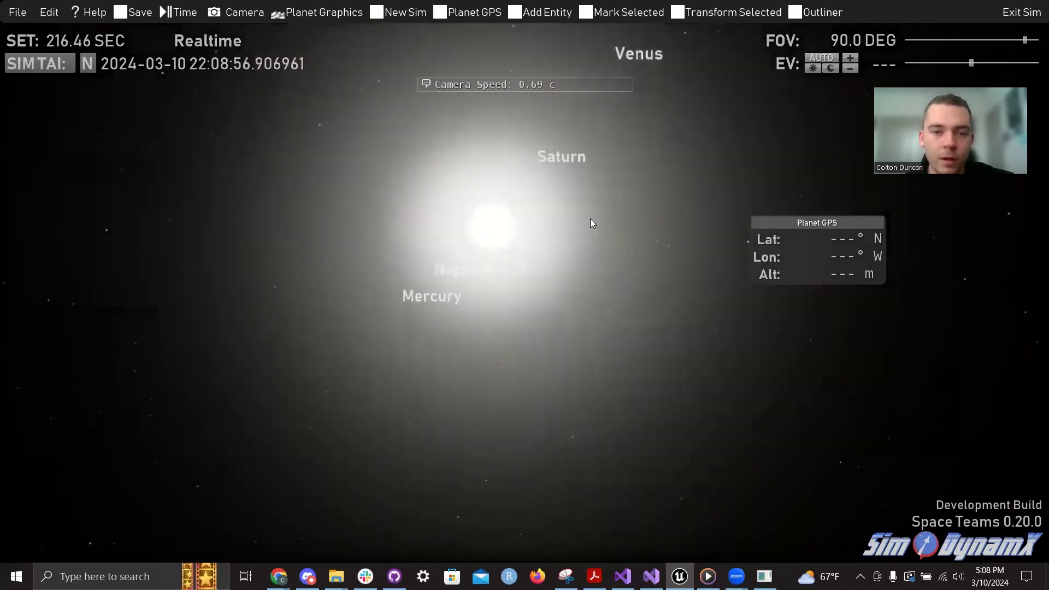
pyautogui.scroll(2, 541, 265)
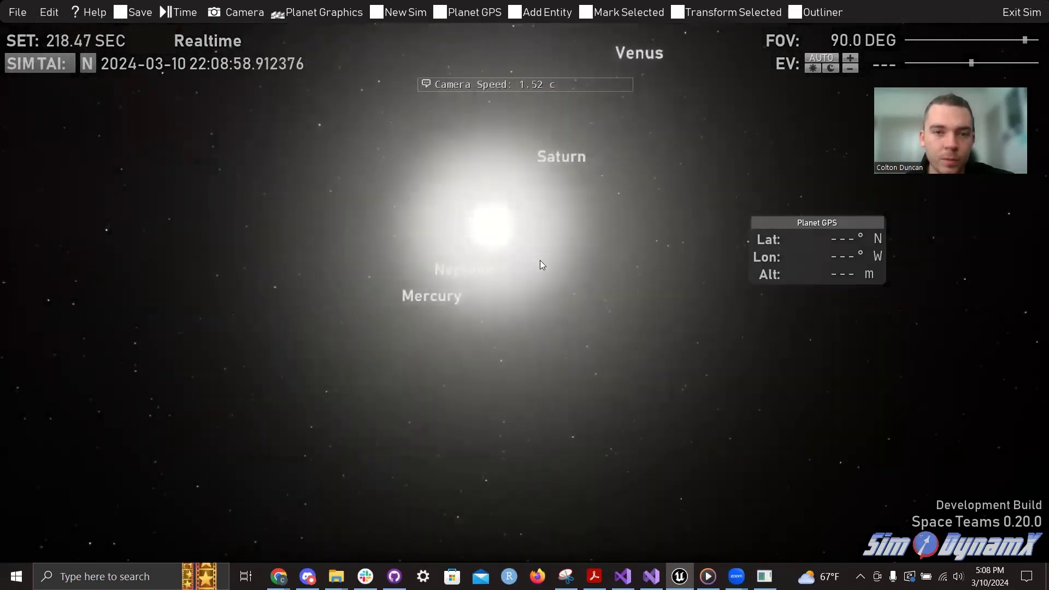
pyautogui.scroll(3, 542, 265)
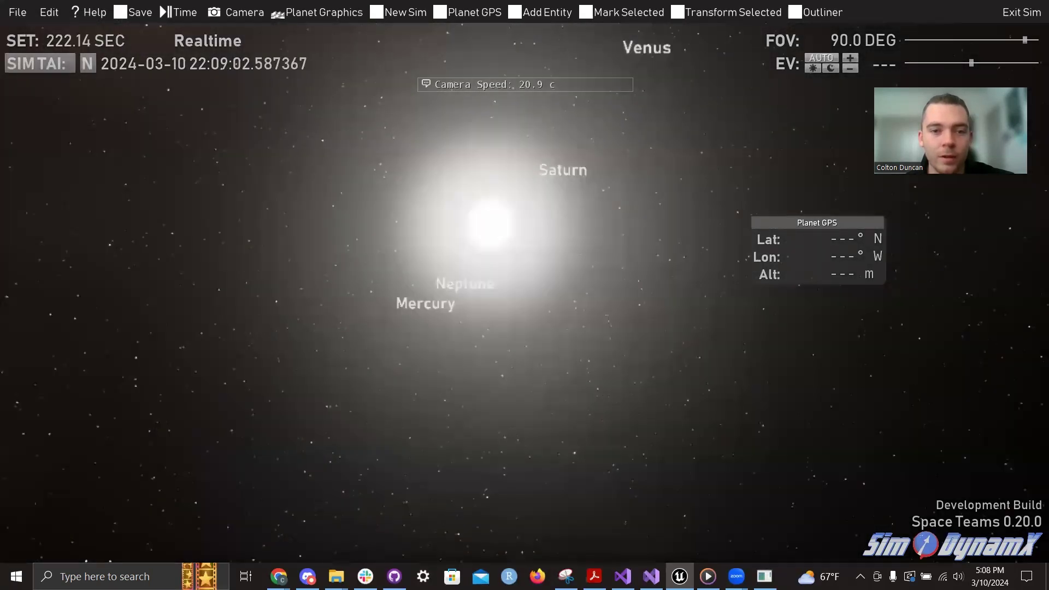
pyautogui.scroll(1, 541, 265)
pyautogui.scroll(2, 540, 260)
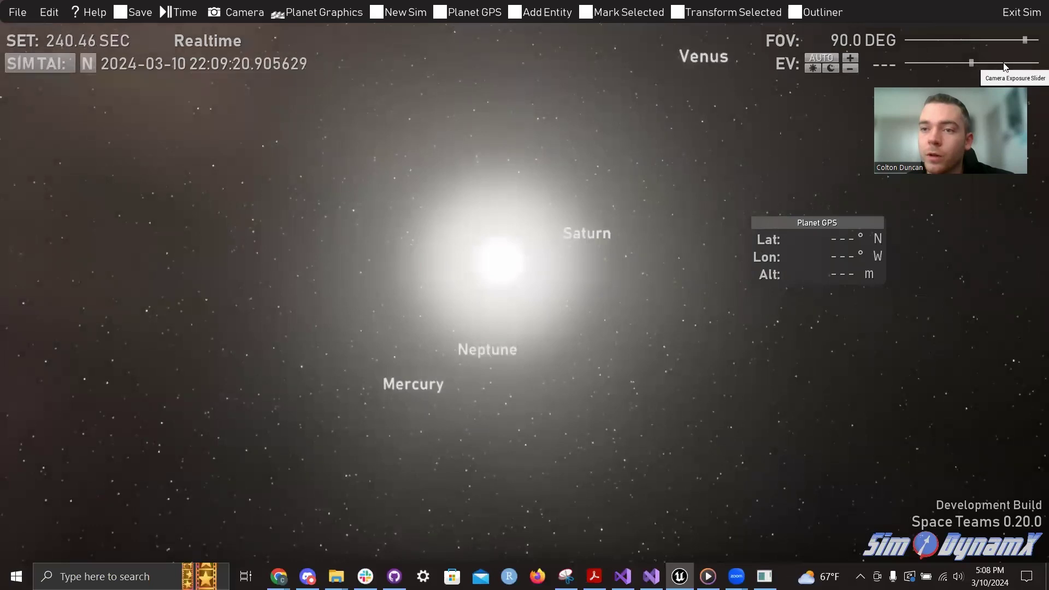
# Step: Set the camera exposure to EV 20.0 and fly toward the Sun until its disc fills most of the view's height
pyautogui.moveTo(972, 64); pyautogui.dragTo(1040, 64)
pyautogui.press('w')
pyautogui.moveTo(587, 268); pyautogui.dragTo(549, 232, button='right')
pyautogui.press('w')
pyautogui.press('w')
pyautogui.press('w')
pyautogui.press('w')
pyautogui.press('w')
pyautogui.press('w')
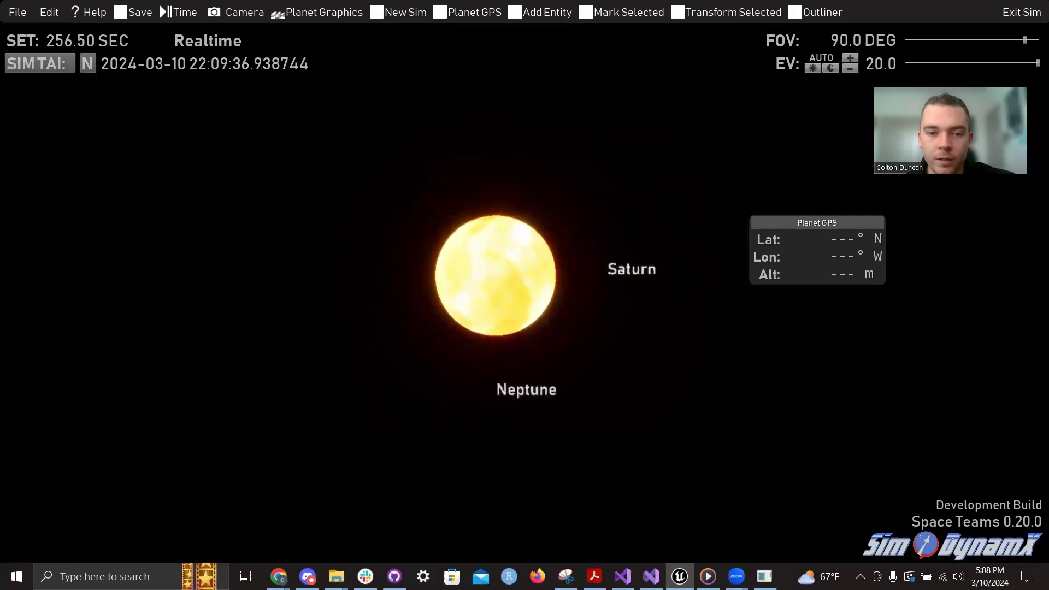
pyautogui.press('w')
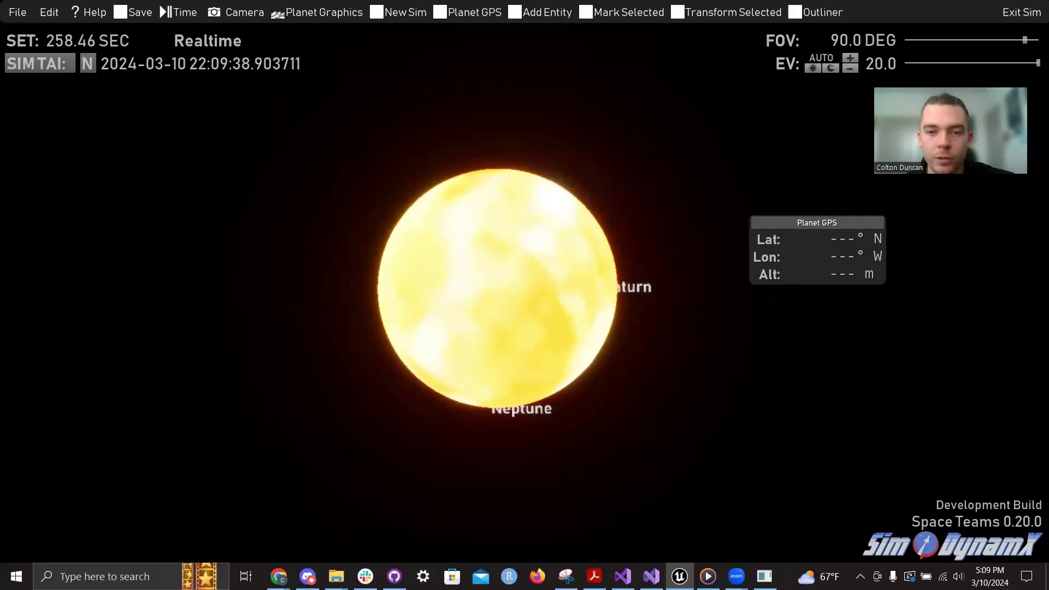
pyautogui.press('w')
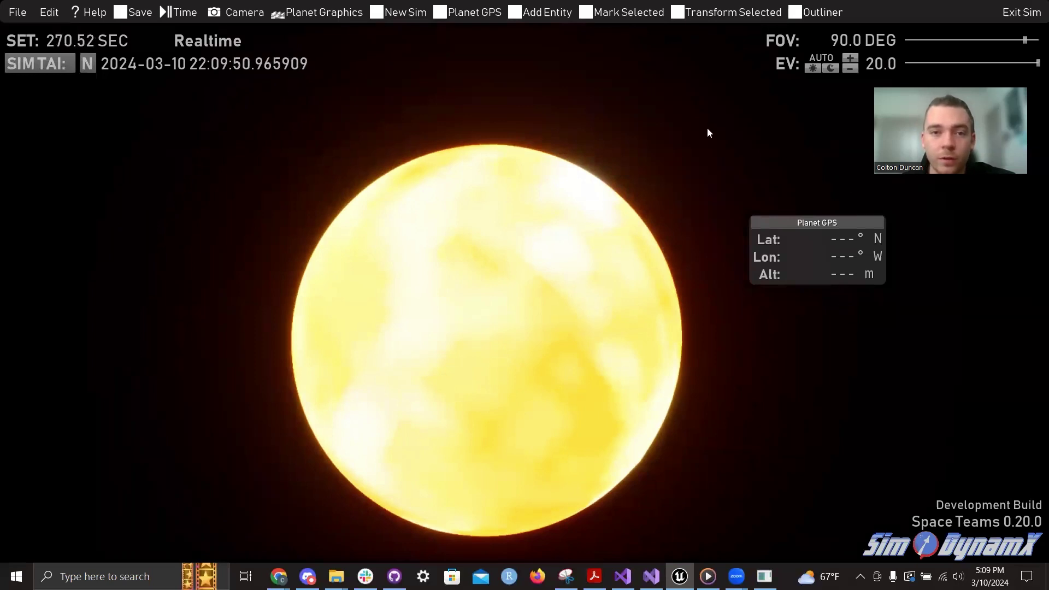
# Step: Hide the Planet GPS window and move the camera sideways around the Sun, turning to keep its disc in view
pyautogui.click(469, 13)
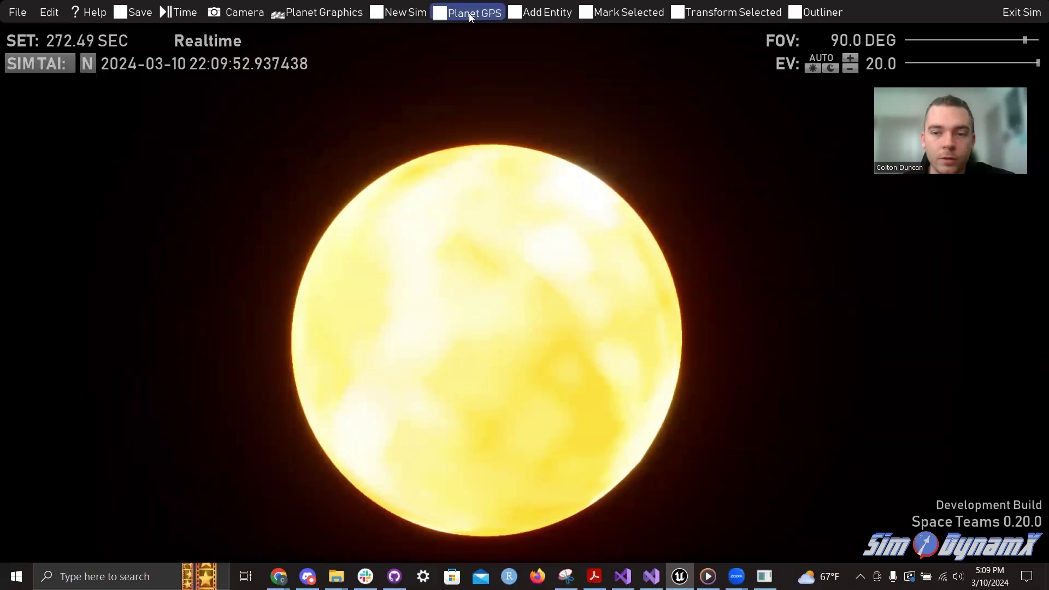
pyautogui.press('d')
pyautogui.moveTo(481, 218); pyautogui.dragTo(202, 216, button='right')
pyautogui.press('d')
pyautogui.moveTo(431, 131); pyautogui.dragTo(444, 131, button='right')
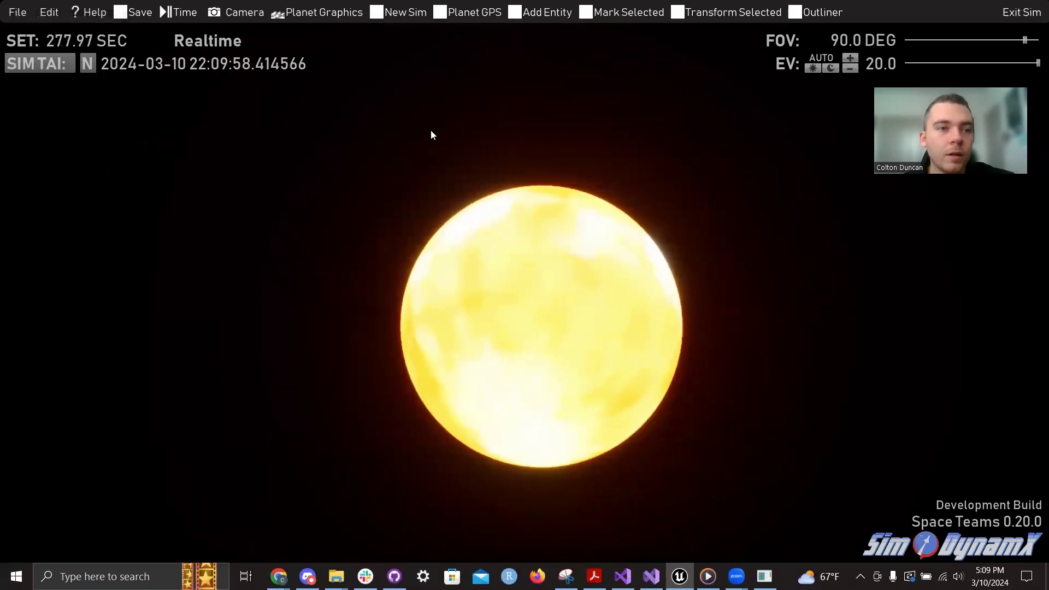